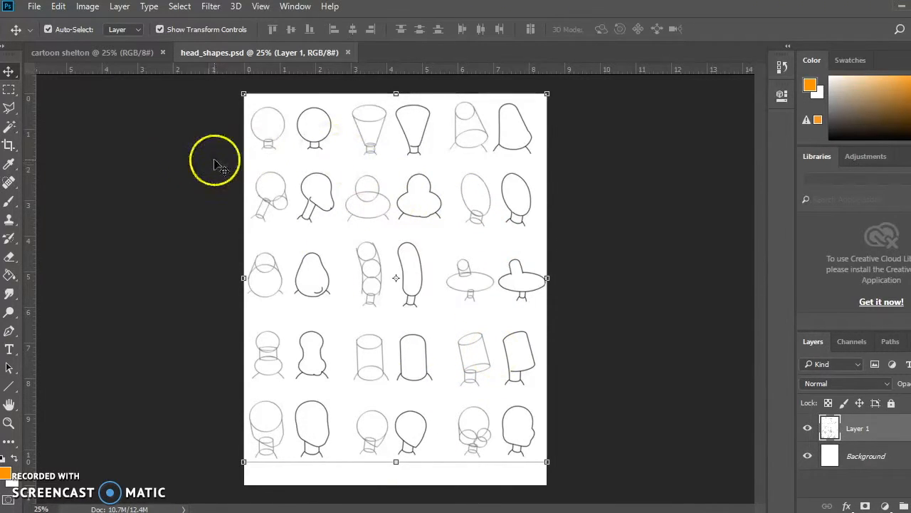
Copy the second head in the bottom row of head_shapes.psd and paste it into the cartoon shelton document
{"action": "left_click", "coordinate": [8, 90]}
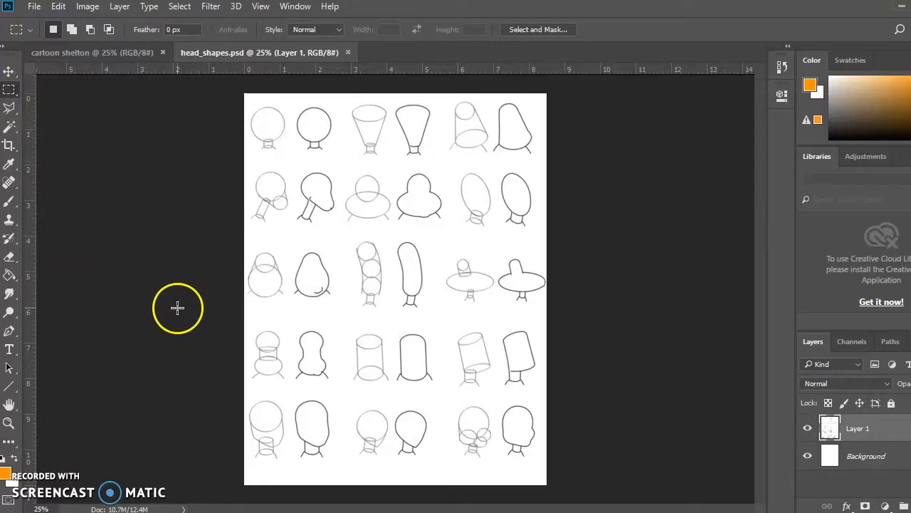
{"action": "left_click_drag", "start_coordinate": [286, 392], "coordinate": [339, 467]}
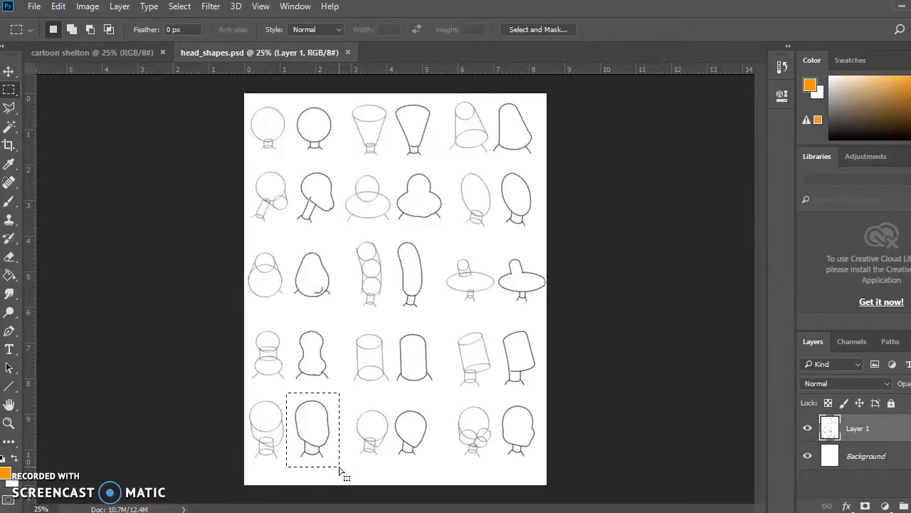
{"action": "left_click", "coordinate": [59, 7]}
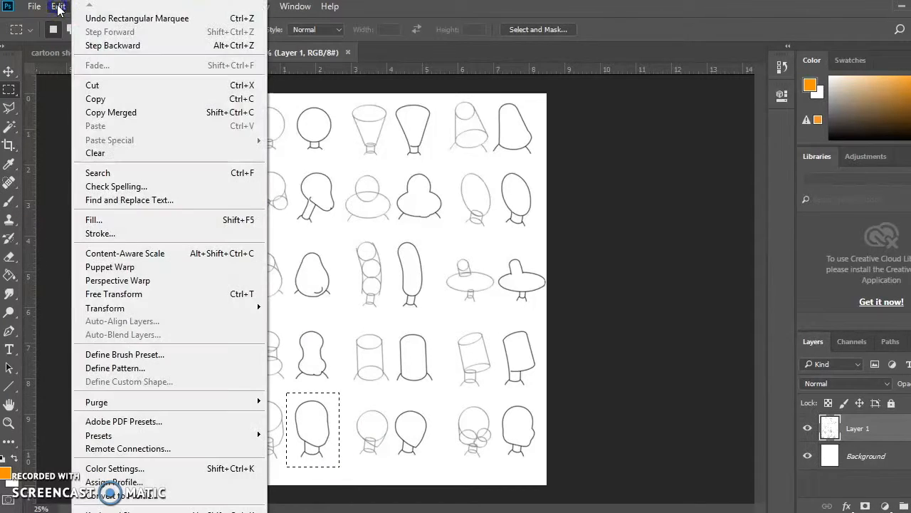
{"action": "left_click", "coordinate": [113, 98]}
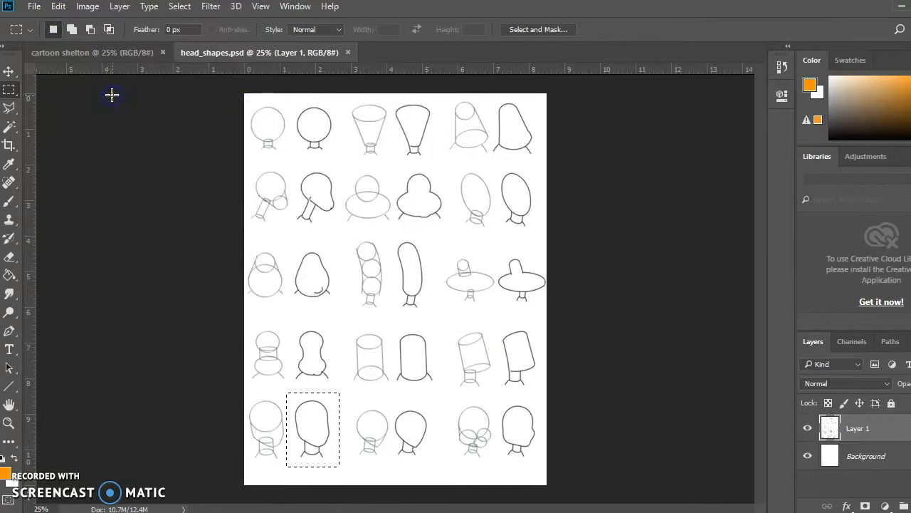
{"action": "left_click", "coordinate": [126, 51]}
{"action": "left_click", "coordinate": [60, 7]}
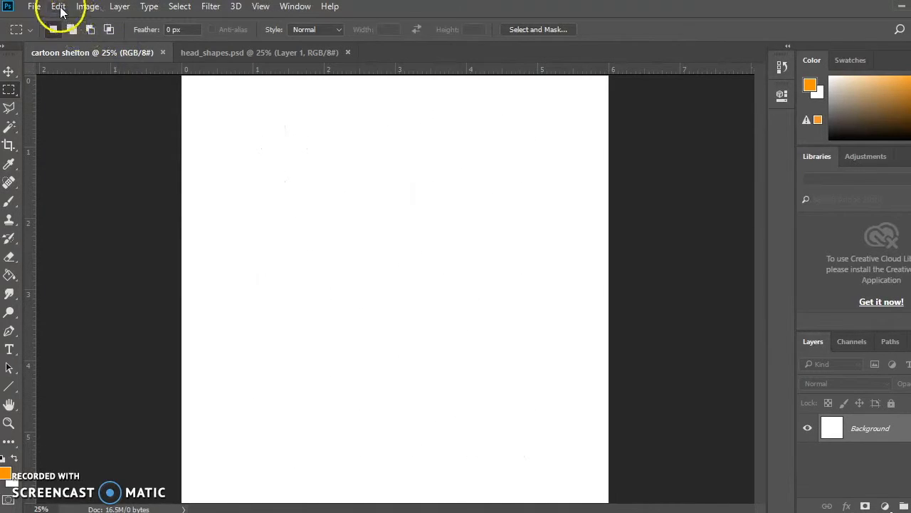
{"action": "left_click", "coordinate": [117, 126]}
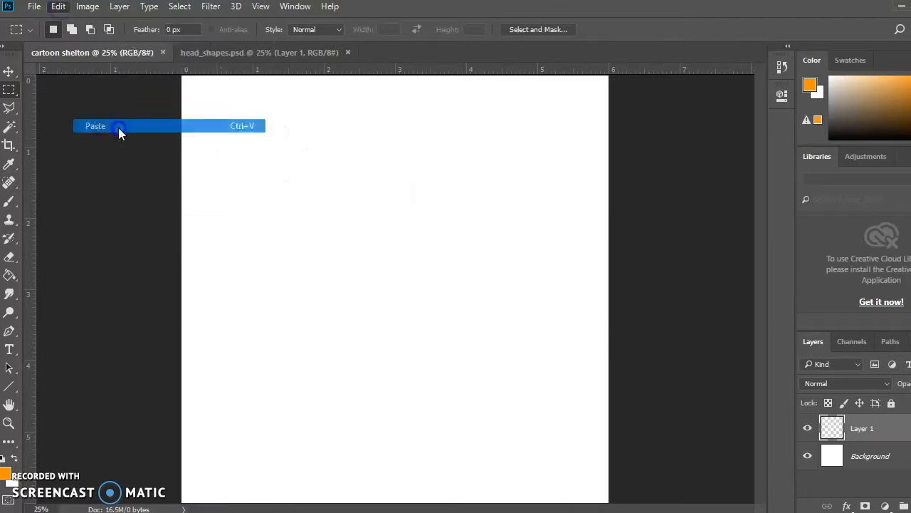
Enlarge the pasted head outline to more than twice its size and move it to the upper middle of the canvas
{"action": "left_click", "coordinate": [8, 71]}
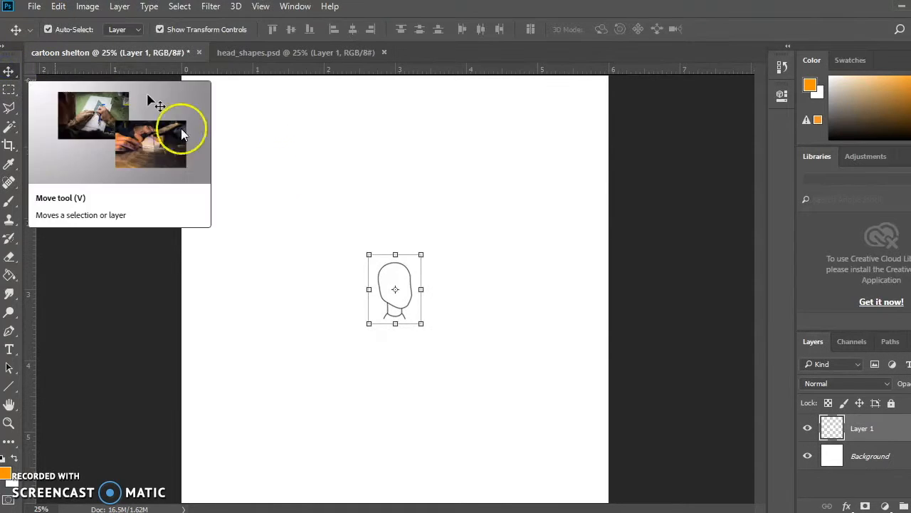
{"action": "mouse_move", "coordinate": [425, 251]}
{"action": "left_mouse_down"}
{"action": "mouse_move", "coordinate": [502, 169]}
{"action": "mouse_move", "coordinate": [495, 173]}
{"action": "left_mouse_up"}
{"action": "double_click", "coordinate": [448, 205]}
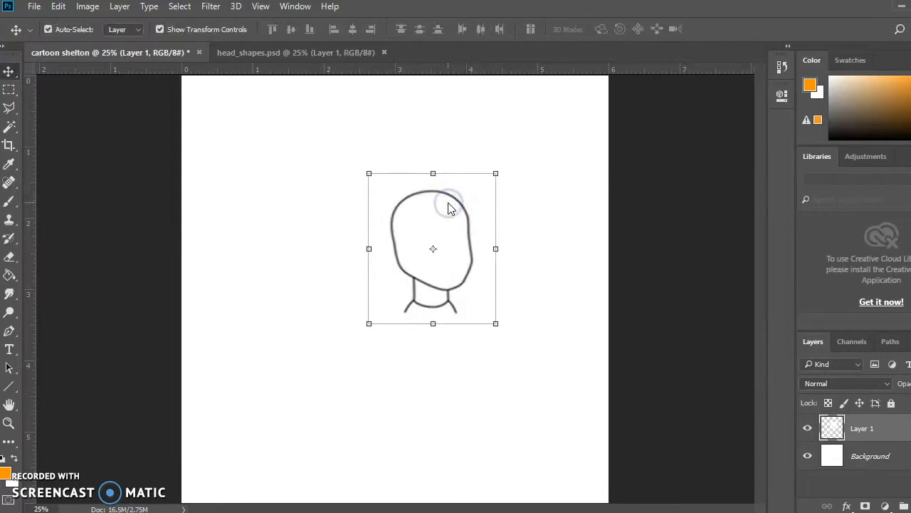
{"action": "mouse_move", "coordinate": [424, 198]}
{"action": "left_mouse_down"}
{"action": "mouse_move", "coordinate": [436, 197]}
{"action": "mouse_move", "coordinate": [399, 191]}
{"action": "left_mouse_up"}
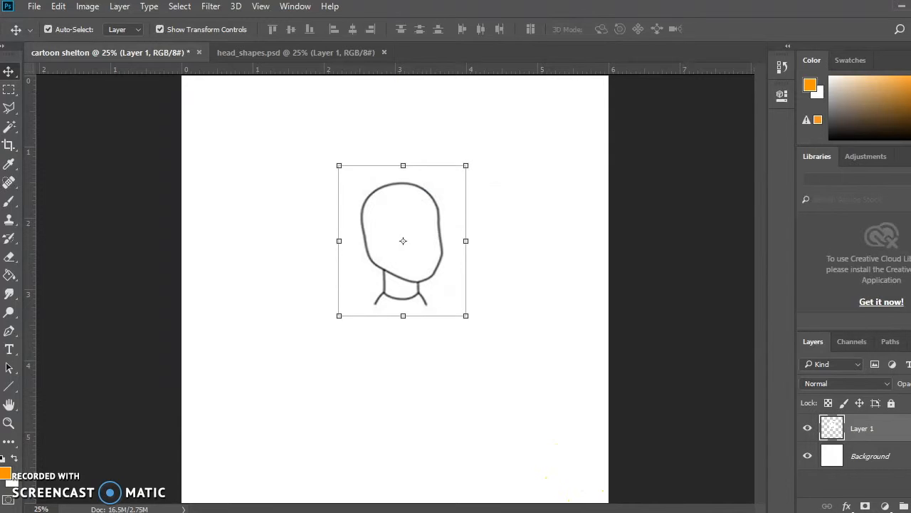
Switch to the Schoology page in the browser, download cartoon hair.psd from the Creating a Cartoon Version of You folder and open it in Photoshop
{"action": "mouse_move", "coordinate": [606, 510]}
{"action": "left_click", "coordinate": [602, 461]}
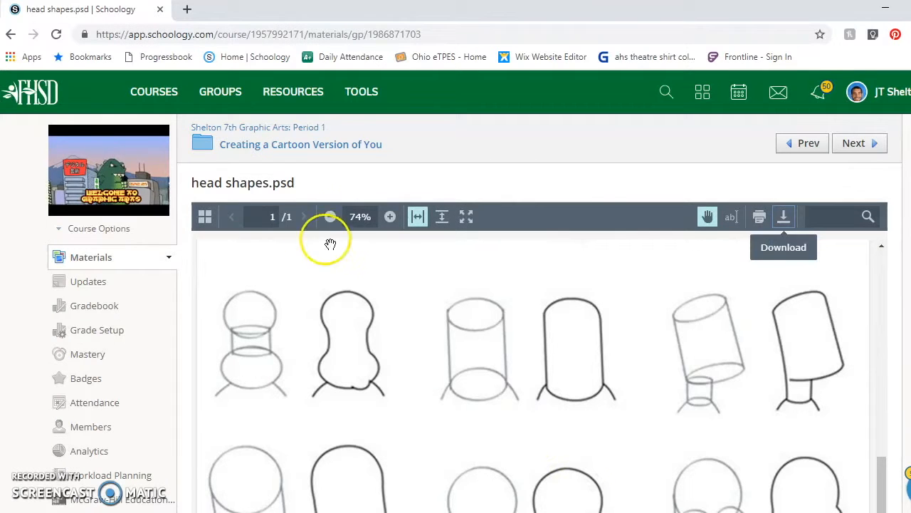
{"action": "left_click", "coordinate": [251, 144]}
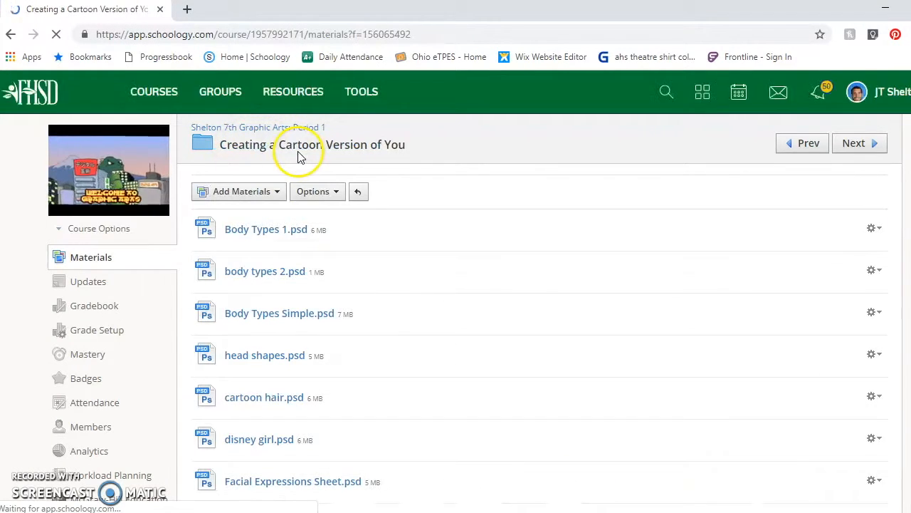
{"action": "left_click", "coordinate": [271, 401]}
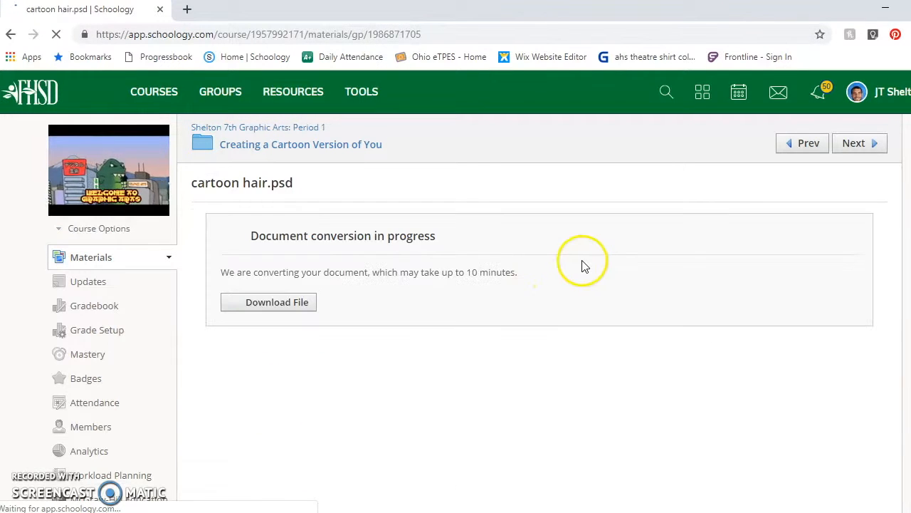
{"action": "left_click", "coordinate": [278, 305]}
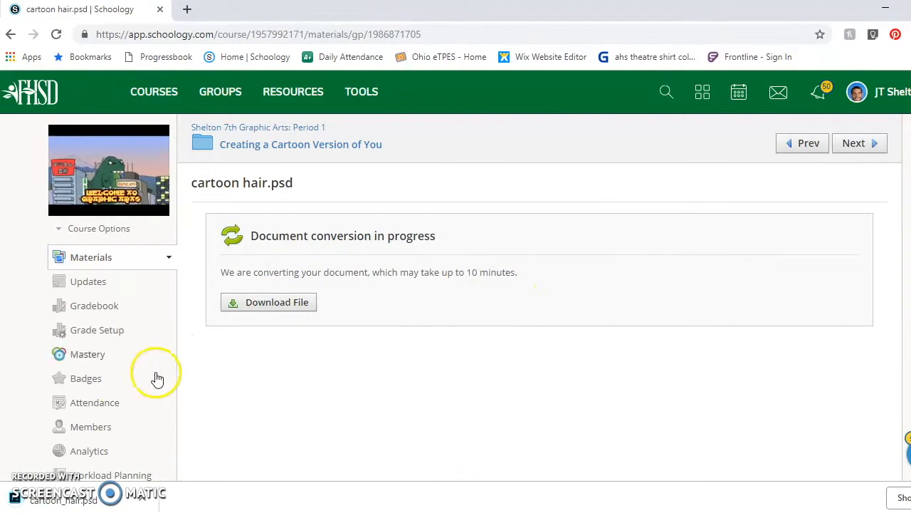
{"action": "left_click", "coordinate": [78, 500]}
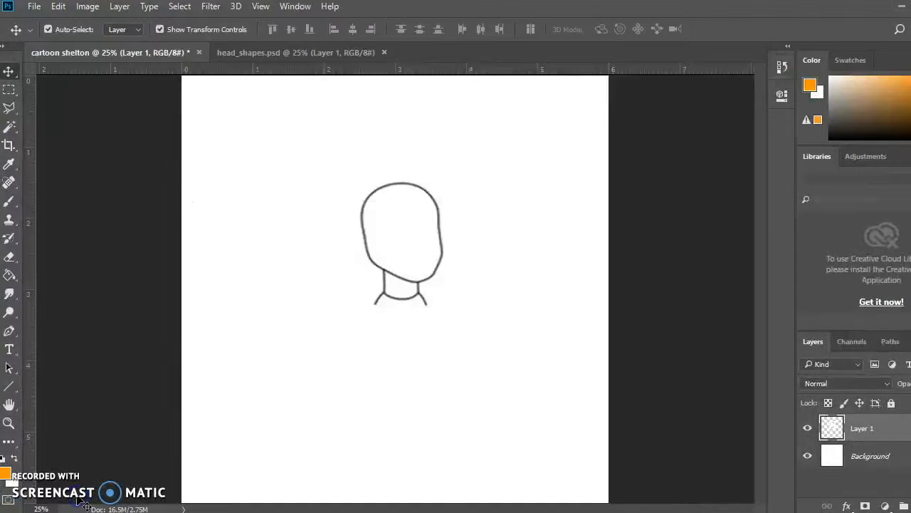
Copy the middle boy's head in the top row of pencil-sketched boys in cartoon_hair.psd and paste it into the cartoon shelton document
{"action": "key", "text": "ctrl+plus"}
{"action": "key", "text": "ctrl+plus"}
{"action": "key", "text": "ctrl+plus"}
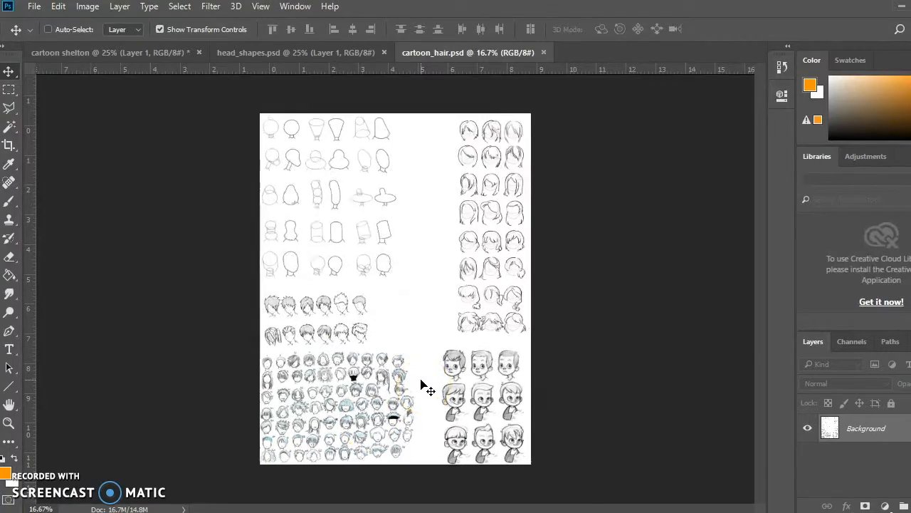
{"action": "scroll", "coordinate": [427, 355], "scroll_direction": "down", "scroll_amount": 3}
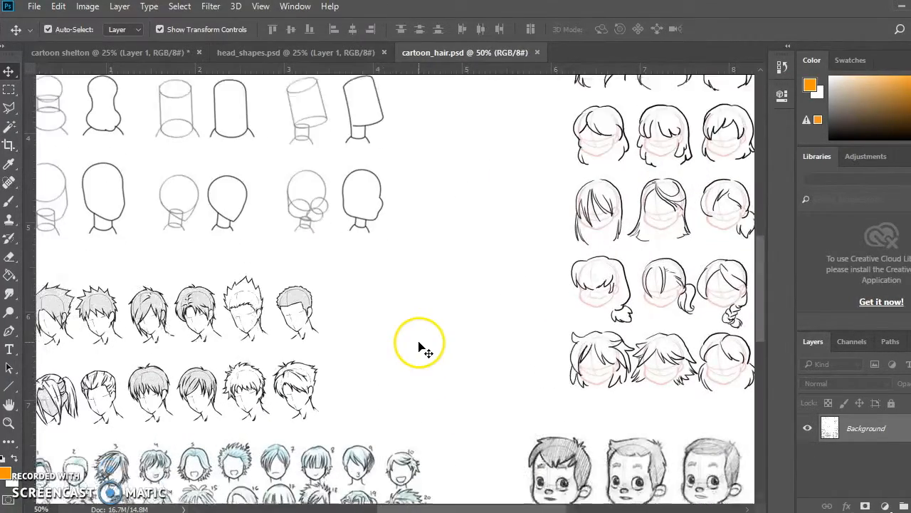
{"action": "left_click_drag", "start_coordinate": [481, 508], "coordinate": [538, 508]}
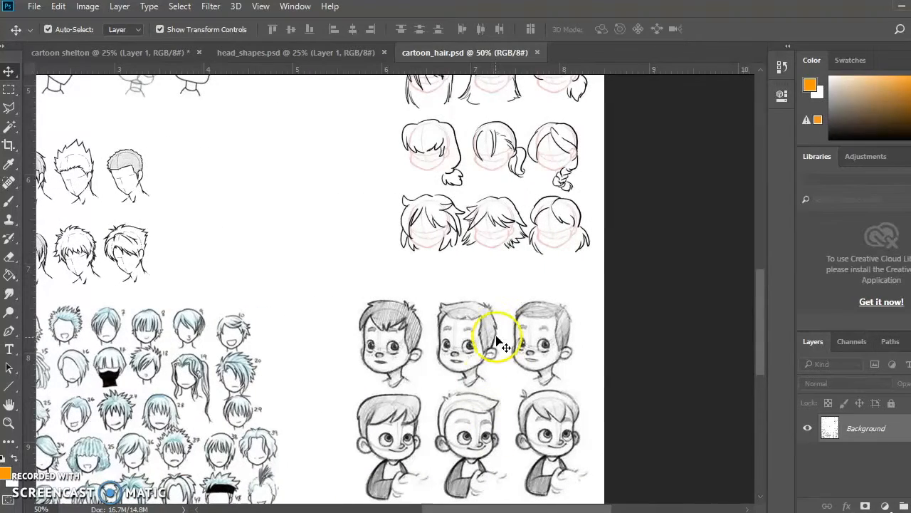
{"action": "left_click", "coordinate": [10, 90]}
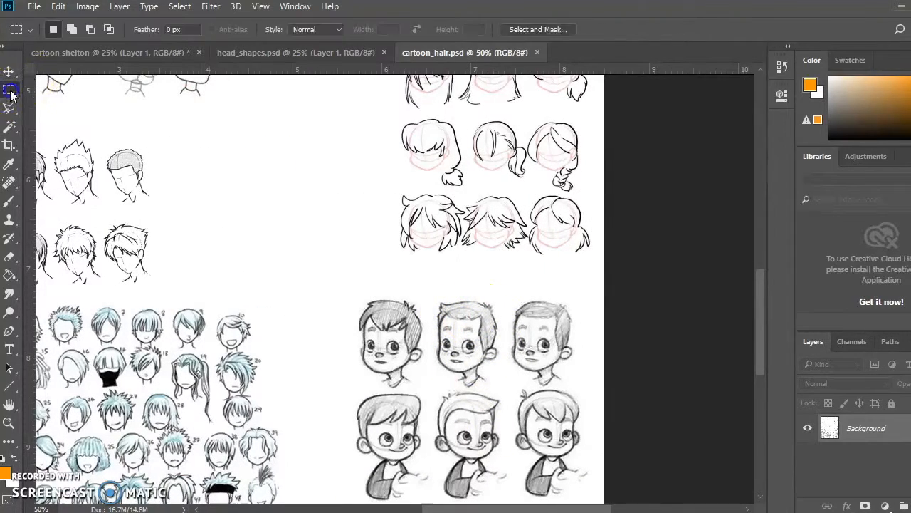
{"action": "left_click_drag", "start_coordinate": [427, 290], "coordinate": [504, 389]}
{"action": "left_click", "coordinate": [58, 6]}
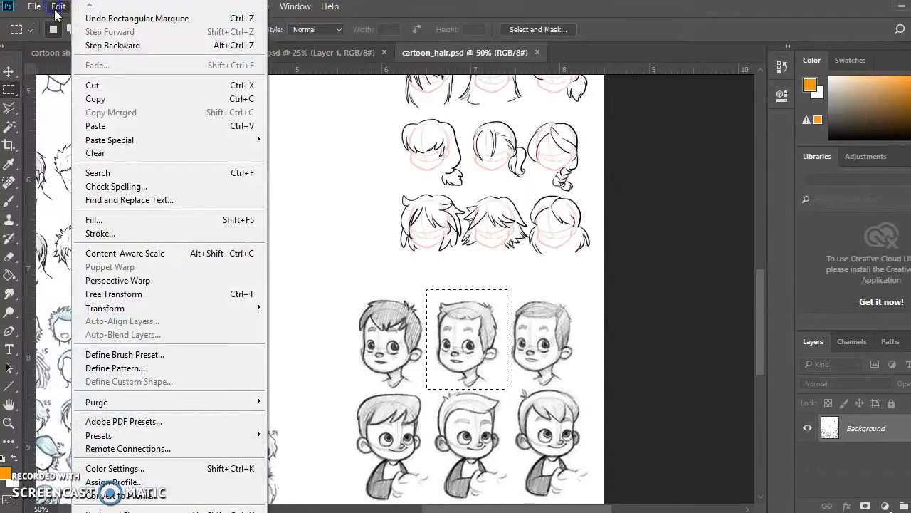
{"action": "left_click", "coordinate": [110, 98]}
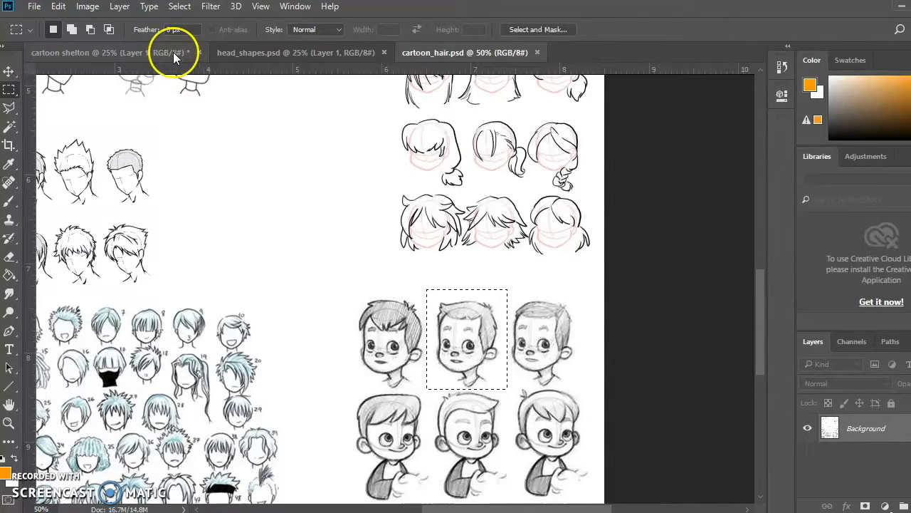
{"action": "left_click", "coordinate": [173, 54]}
{"action": "left_click", "coordinate": [59, 6]}
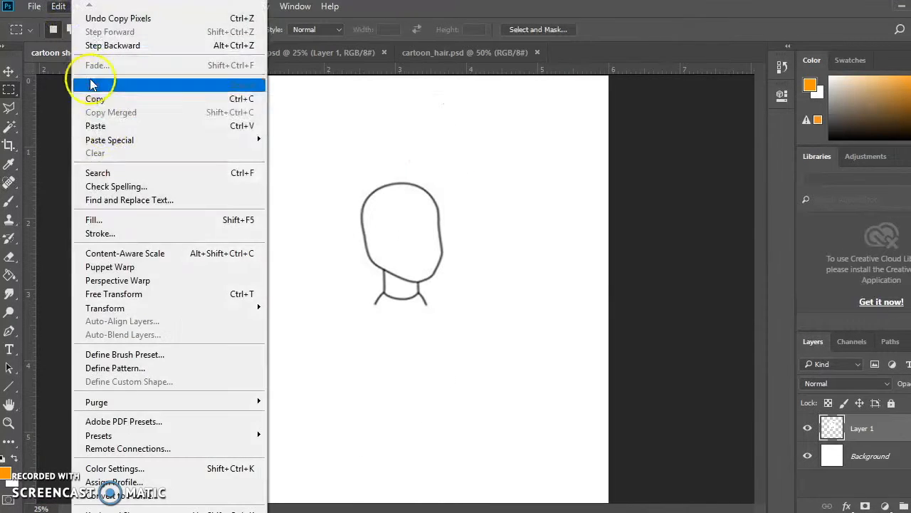
{"action": "left_click", "coordinate": [106, 126]}
Enlarge the pasted boy's head, flip it horizontally and place it over the head outline
{"action": "left_click", "coordinate": [9, 71]}
{"action": "left_click_drag", "start_coordinate": [414, 265], "coordinate": [524, 156]}
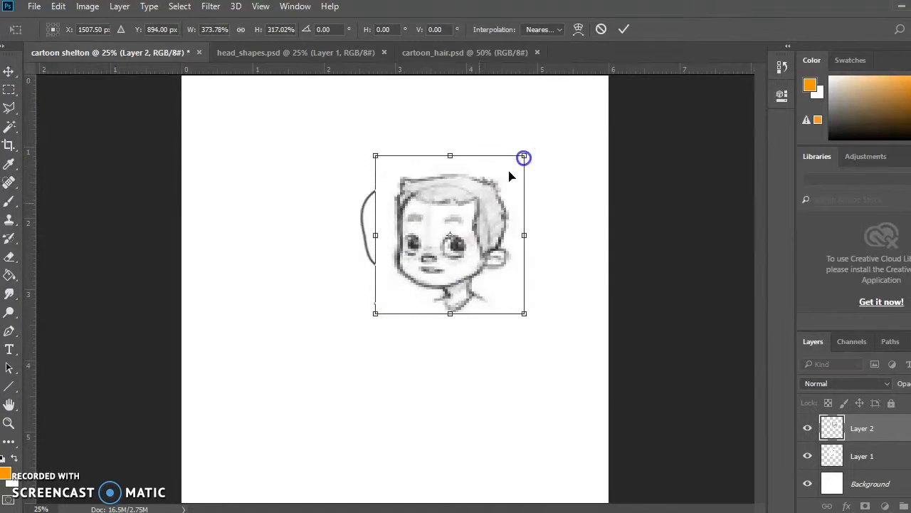
{"action": "double_click", "coordinate": [466, 217]}
{"action": "left_click_drag", "start_coordinate": [524, 235], "coordinate": [265, 235]}
{"action": "left_click_drag", "start_coordinate": [344, 243], "coordinate": [427, 239]}
{"action": "double_click", "coordinate": [427, 239]}
Remove the white background around the boy's head on Layer 2 using the Magic Wand with a tolerance of 32
{"action": "left_click", "coordinate": [9, 127]}
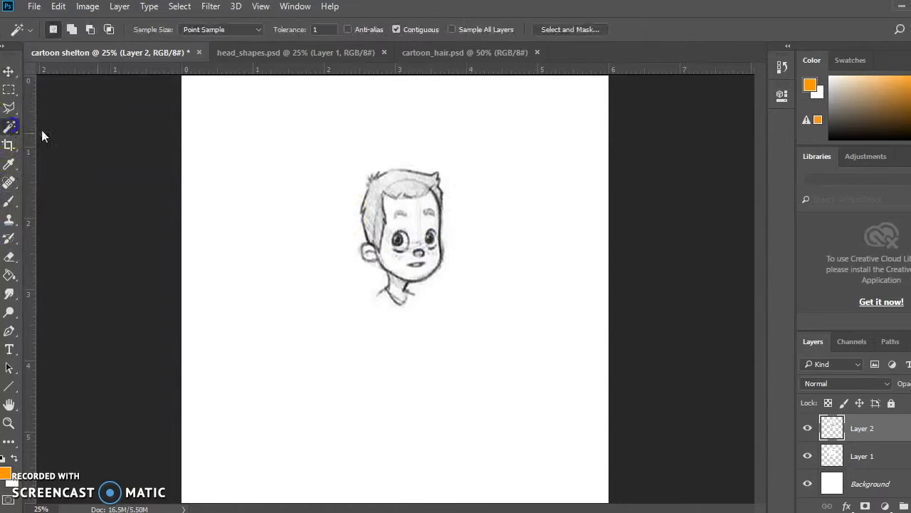
{"action": "left_click", "coordinate": [355, 180]}
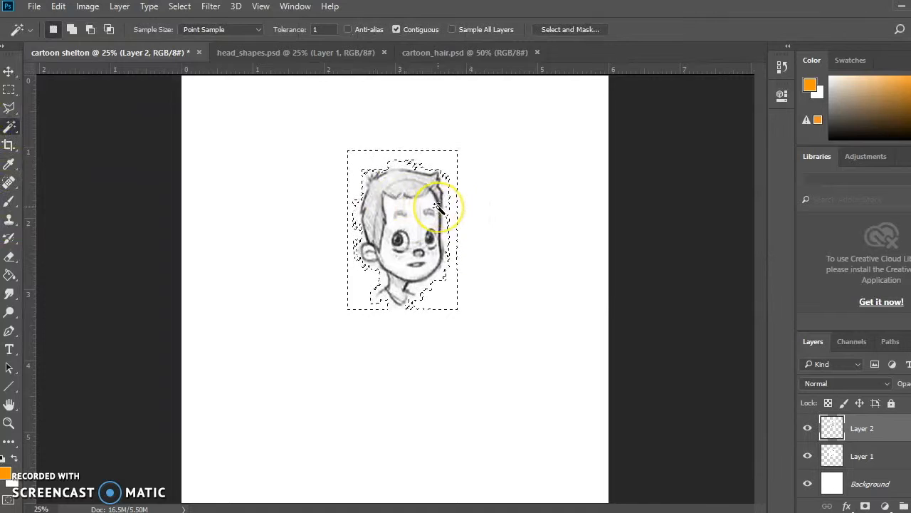
{"action": "left_click", "coordinate": [315, 29]}
{"action": "type", "text": "32"}
{"action": "key", "text": "ctrl+d"}
{"action": "left_click", "coordinate": [375, 163]}
{"action": "left_click", "coordinate": [425, 176]}
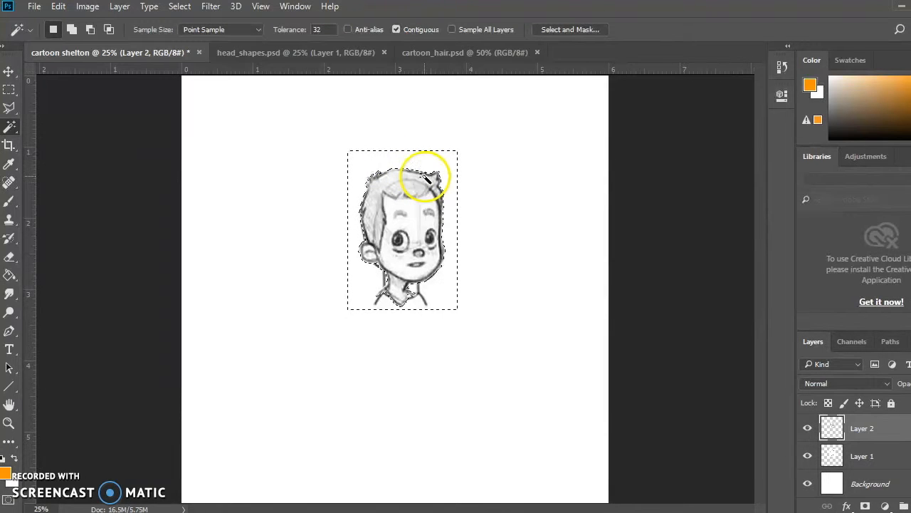
Erase the boy's ear, face and neck on Layer 2 with a 67 px eraser, keeping only the hair
{"action": "left_click", "coordinate": [9, 258]}
{"action": "left_click", "coordinate": [69, 30]}
{"action": "left_click_drag", "start_coordinate": [75, 76], "coordinate": [102, 76]}
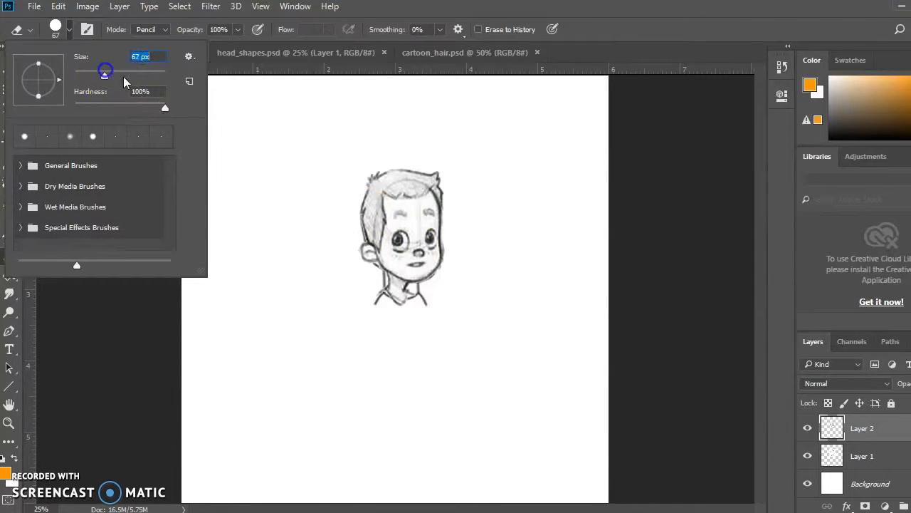
{"action": "left_click", "coordinate": [357, 250]}
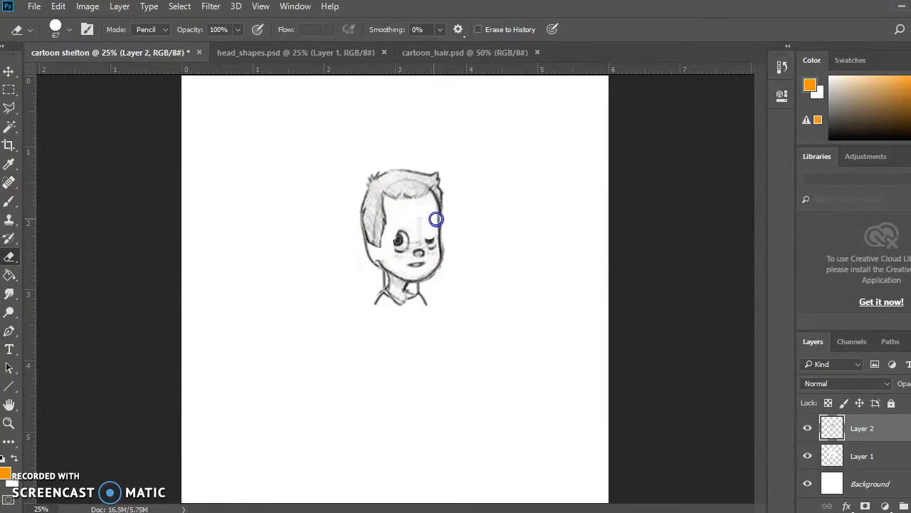
{"action": "mouse_move", "coordinate": [405, 266]}
{"action": "left_mouse_down"}
{"action": "mouse_move", "coordinate": [376, 289]}
{"action": "mouse_move", "coordinate": [374, 303]}
{"action": "mouse_move", "coordinate": [387, 311]}
{"action": "mouse_move", "coordinate": [429, 295]}
{"action": "left_mouse_up"}
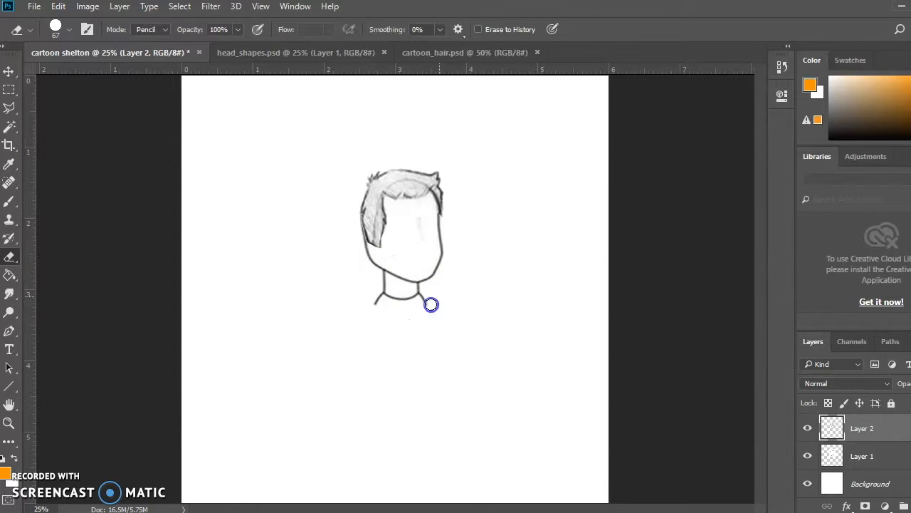
Widen the hair to about 105% and move it up slightly so it fits the head outline
{"action": "left_click", "coordinate": [8, 71]}
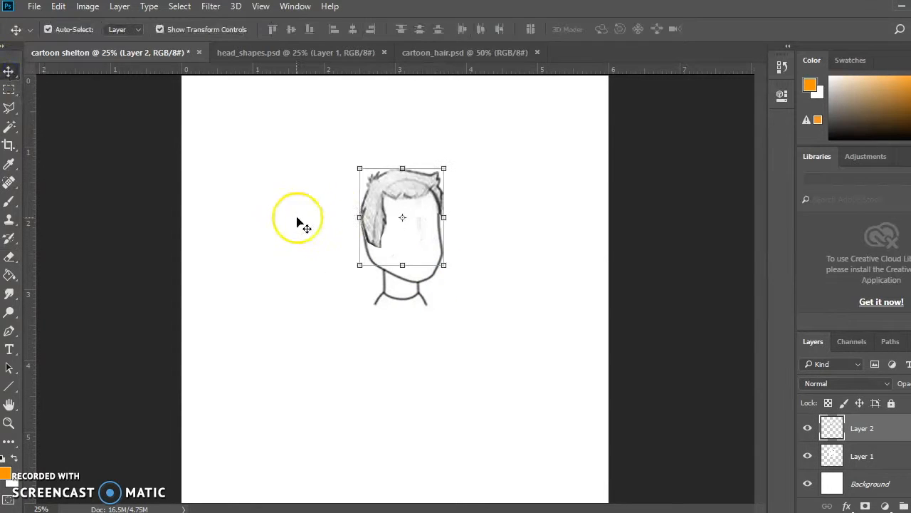
{"action": "left_click_drag", "start_coordinate": [361, 218], "coordinate": [356, 217]}
{"action": "left_click_drag", "start_coordinate": [445, 217], "coordinate": [443, 216]}
{"action": "left_click_drag", "start_coordinate": [403, 195], "coordinate": [402, 180]}
{"action": "left_click_drag", "start_coordinate": [438, 207], "coordinate": [440, 208]}
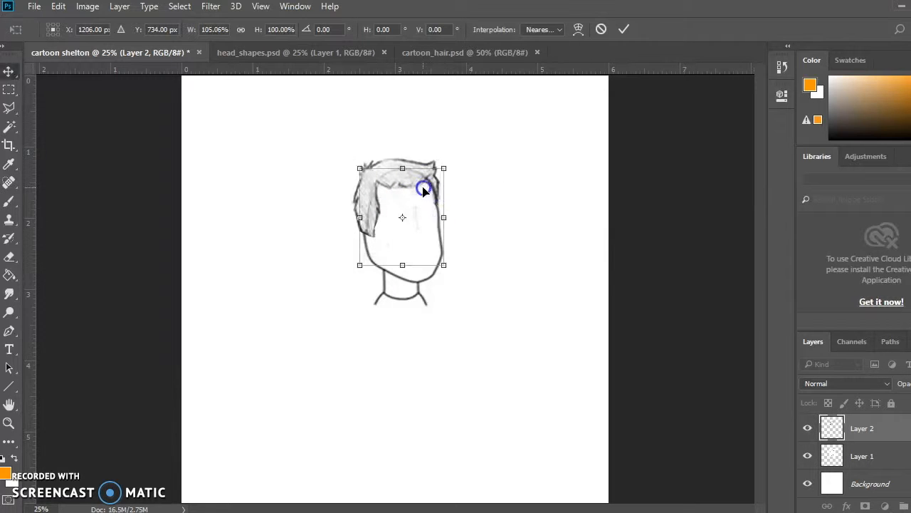
{"action": "double_click", "coordinate": [423, 190]}
{"action": "left_click", "coordinate": [524, 229]}
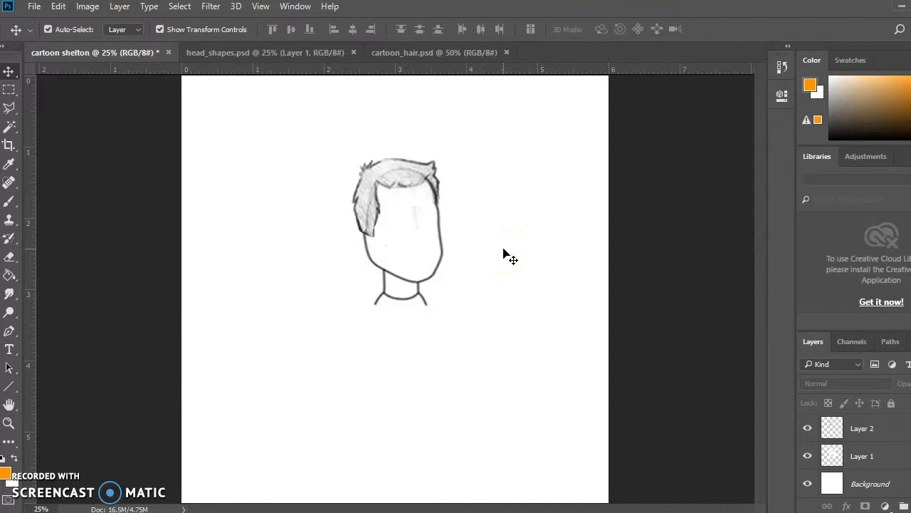
Close the head_shapes.psd and cartoon_hair.psd documents
{"action": "left_click", "coordinate": [354, 53]}
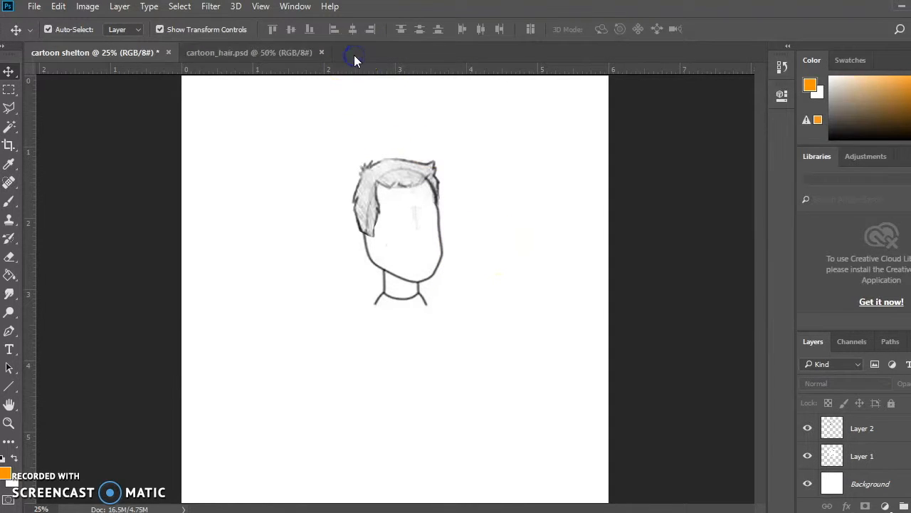
{"action": "left_click", "coordinate": [321, 53]}
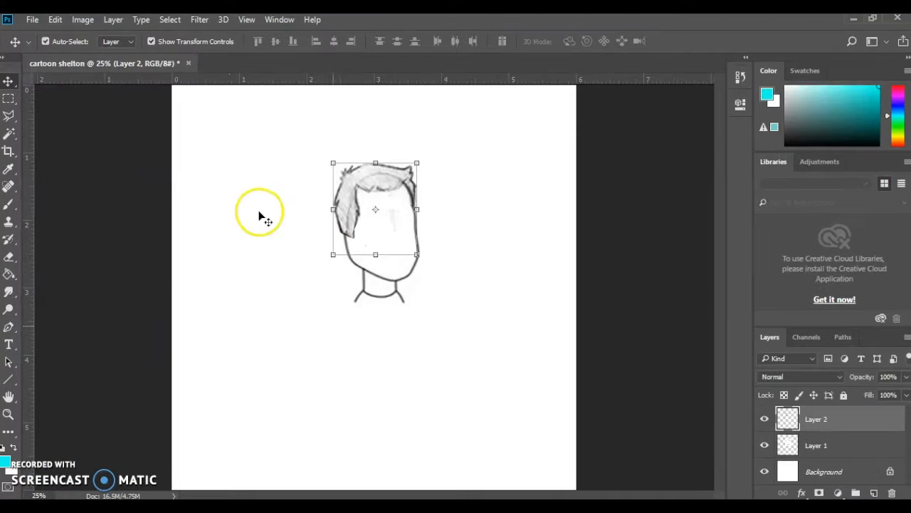
Choose the Brush tool and set the foreground color to a light green
{"action": "left_click", "coordinate": [8, 204]}
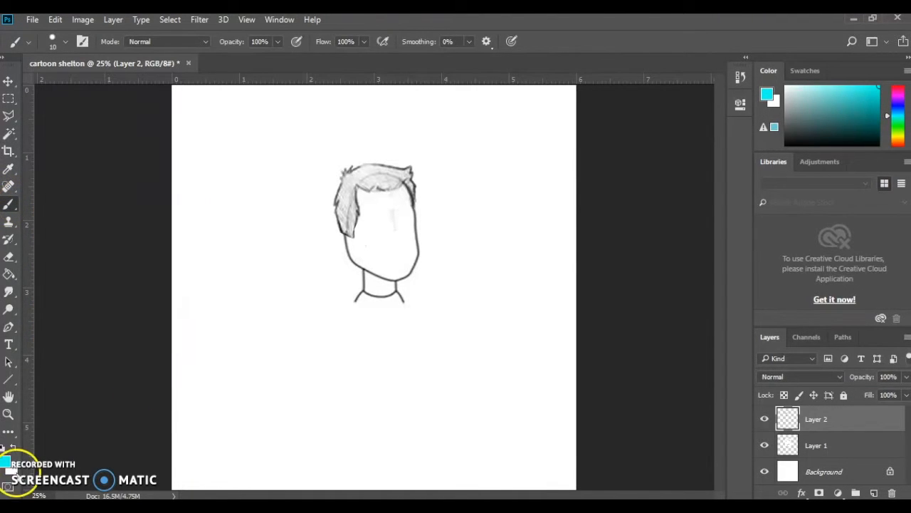
{"action": "left_click", "coordinate": [6, 465]}
{"action": "left_click_drag", "start_coordinate": [703, 275], "coordinate": [730, 250]}
{"action": "left_click", "coordinate": [741, 368]}
{"action": "mouse_move", "coordinate": [701, 278]}
{"action": "left_mouse_down"}
{"action": "mouse_move", "coordinate": [673, 247]}
{"action": "mouse_move", "coordinate": [653, 249]}
{"action": "left_mouse_up"}
{"action": "left_click", "coordinate": [844, 252]}
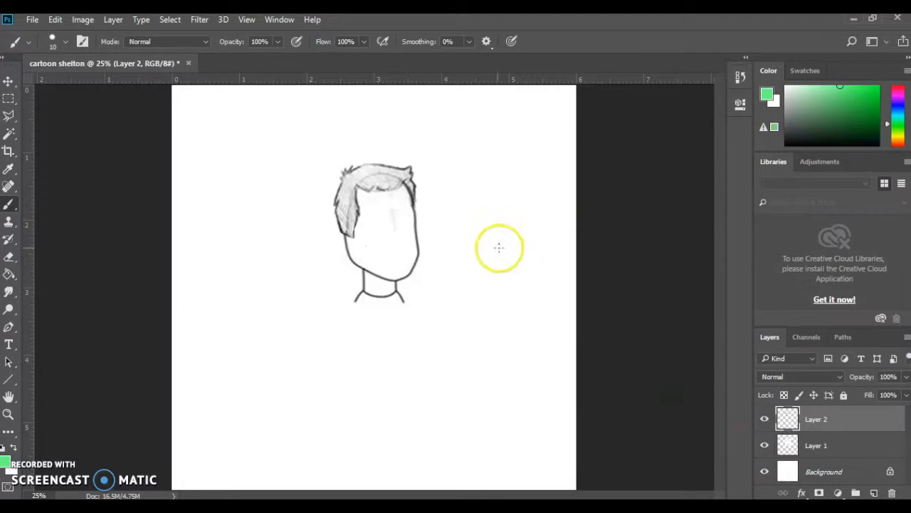
Paint the nose line and the outlines of both eyebrows on the face in green with the 10 px brush
{"action": "scroll", "coordinate": [335, 266], "scroll_direction": "up", "scroll_amount": 4}
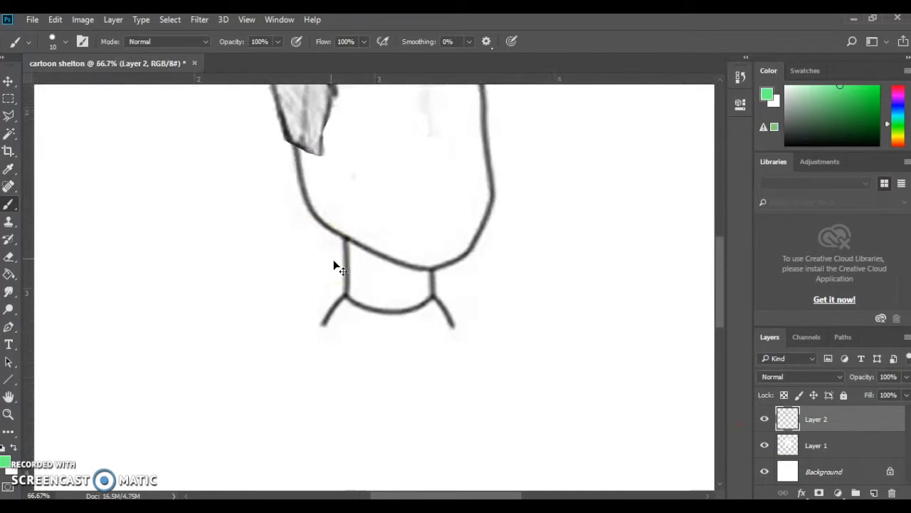
{"action": "scroll", "coordinate": [346, 260], "scroll_direction": "up", "scroll_amount": 5}
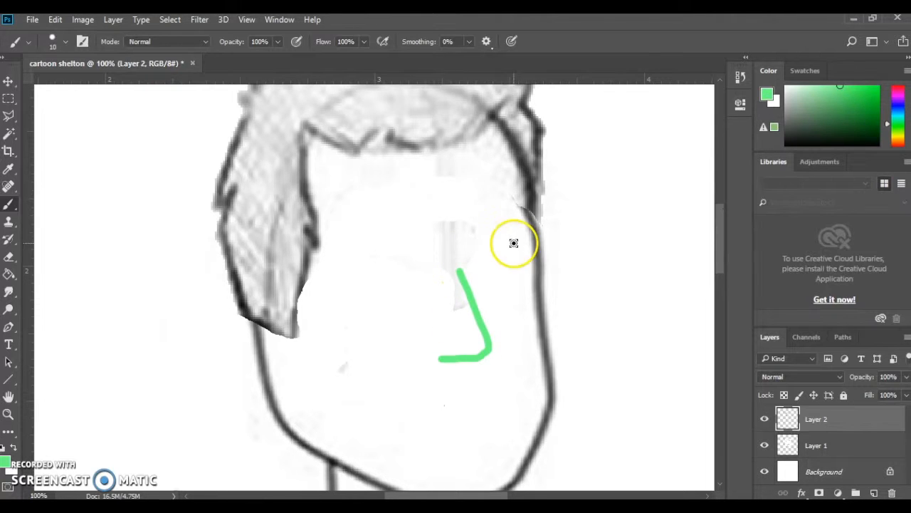
{"action": "left_click_drag", "start_coordinate": [336, 231], "coordinate": [358, 217]}
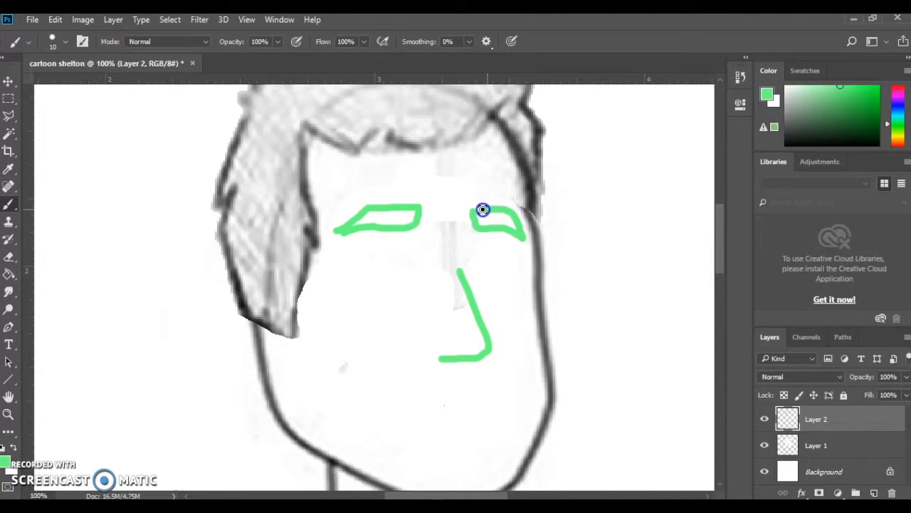
Paint the outlines of both eyes beneath the eyebrows, with flat lower lids and rounded tops
{"action": "scroll", "coordinate": [334, 268], "scroll_direction": "down", "scroll_amount": 1}
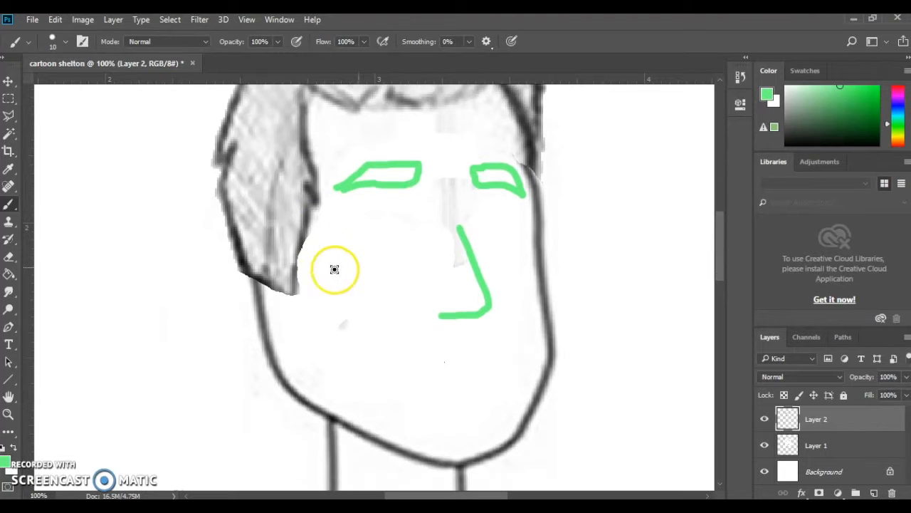
{"action": "left_click_drag", "start_coordinate": [352, 263], "coordinate": [369, 259]}
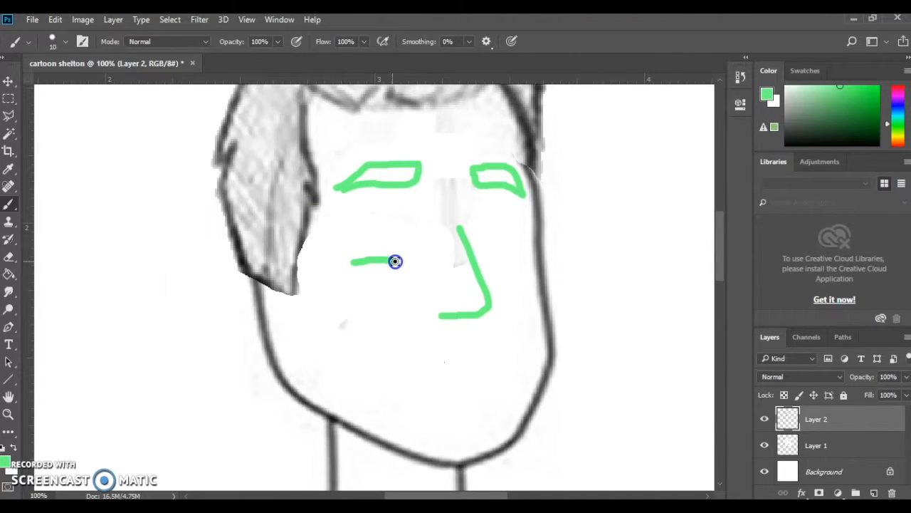
{"action": "left_click_drag", "start_coordinate": [503, 265], "coordinate": [522, 265]}
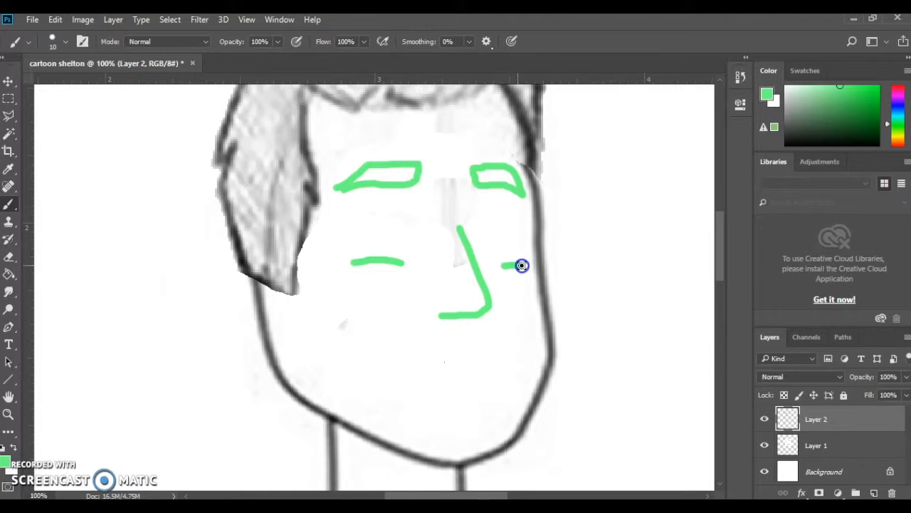
{"action": "mouse_move", "coordinate": [378, 258]}
{"action": "left_mouse_down"}
{"action": "mouse_move", "coordinate": [349, 261]}
{"action": "mouse_move", "coordinate": [360, 207]}
{"action": "left_mouse_up"}
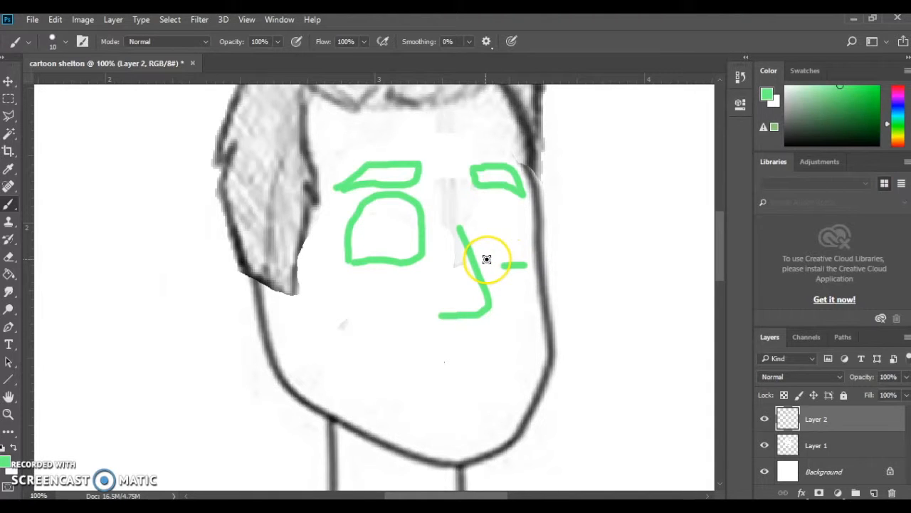
{"action": "left_click_drag", "start_coordinate": [485, 266], "coordinate": [503, 266]}
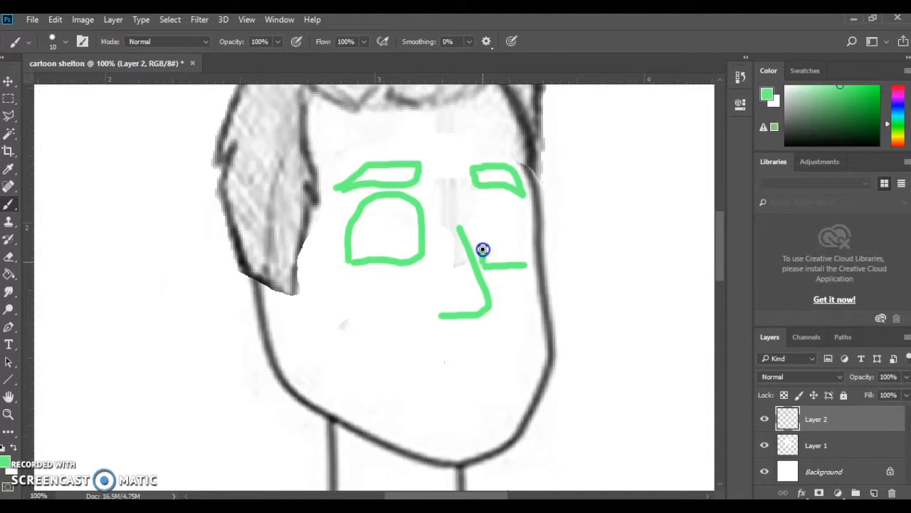
{"action": "left_click_drag", "start_coordinate": [529, 227], "coordinate": [531, 236]}
Paint and fill the irises inside both eyes, and fill both eyebrows with solid green
{"action": "left_click_drag", "start_coordinate": [383, 255], "coordinate": [371, 232]}
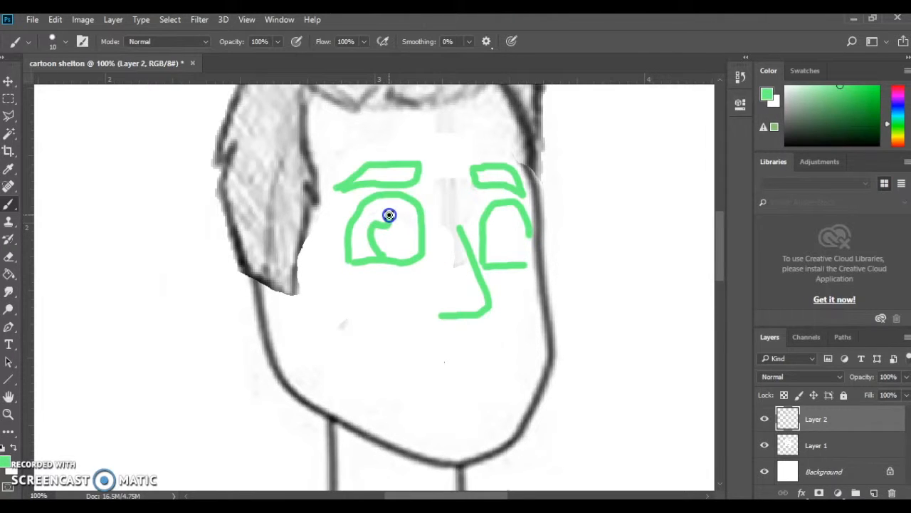
{"action": "left_click_drag", "start_coordinate": [496, 249], "coordinate": [507, 259]}
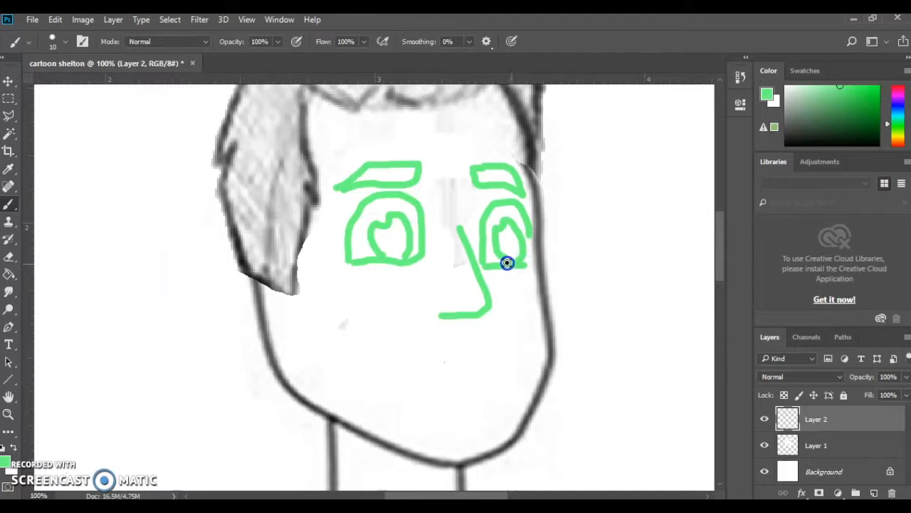
{"action": "left_click", "coordinate": [378, 240]}
{"action": "left_click_drag", "start_coordinate": [385, 234], "coordinate": [394, 224]}
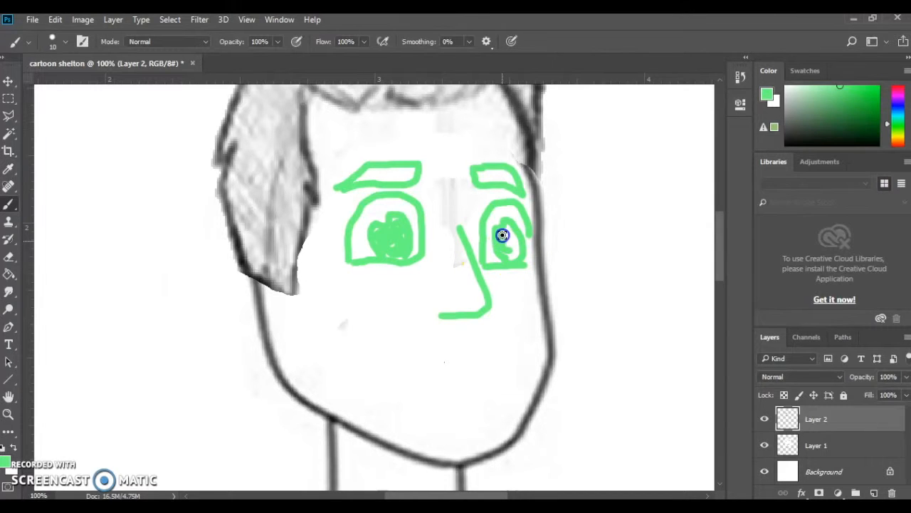
{"action": "left_click_drag", "start_coordinate": [503, 252], "coordinate": [508, 229]}
{"action": "left_click_drag", "start_coordinate": [348, 191], "coordinate": [359, 181]}
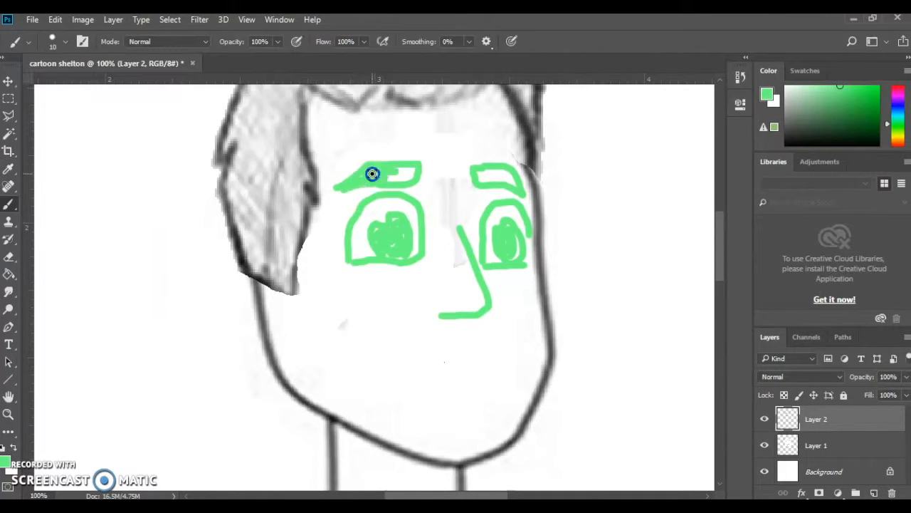
{"action": "left_click_drag", "start_coordinate": [388, 181], "coordinate": [366, 178]}
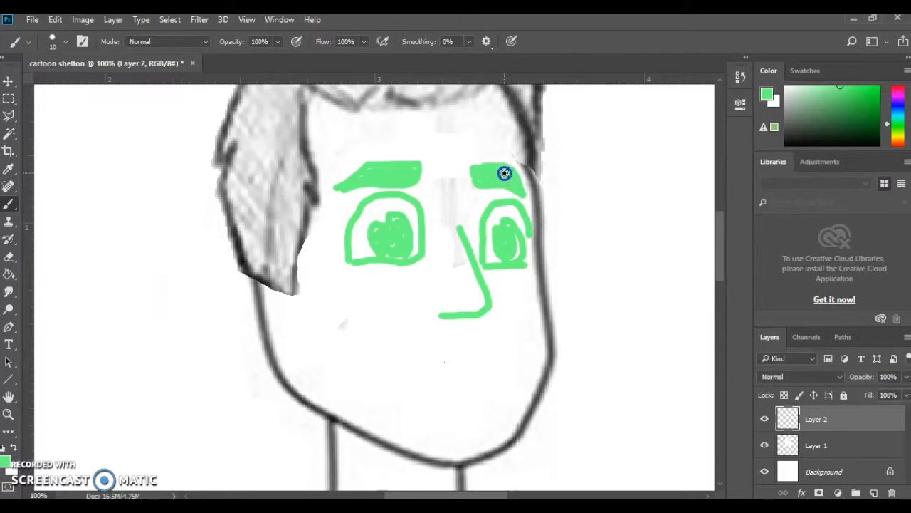
Paint a wide open smile below the nose, with a short crease at the mouth's corner
{"action": "scroll", "coordinate": [399, 283], "scroll_direction": "down", "scroll_amount": 1}
{"action": "left_click_drag", "start_coordinate": [340, 299], "coordinate": [366, 291]}
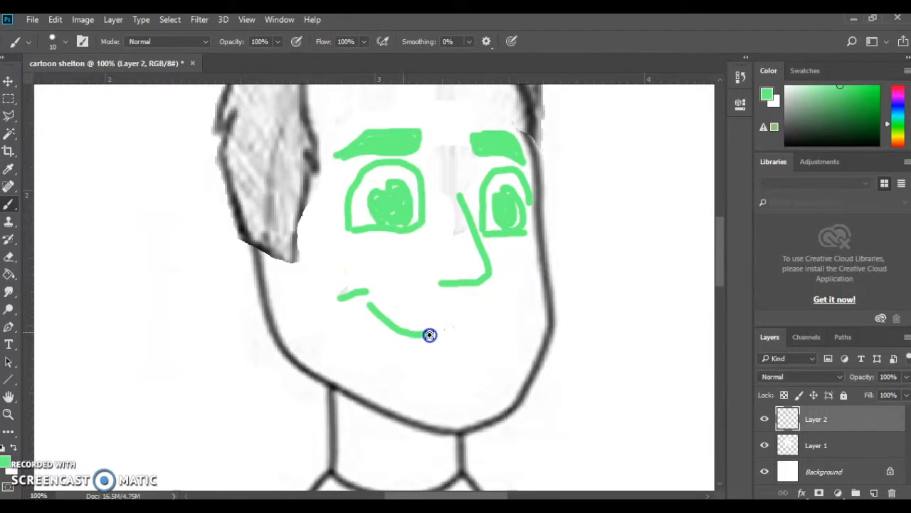
{"action": "left_click_drag", "start_coordinate": [348, 305], "coordinate": [361, 320]}
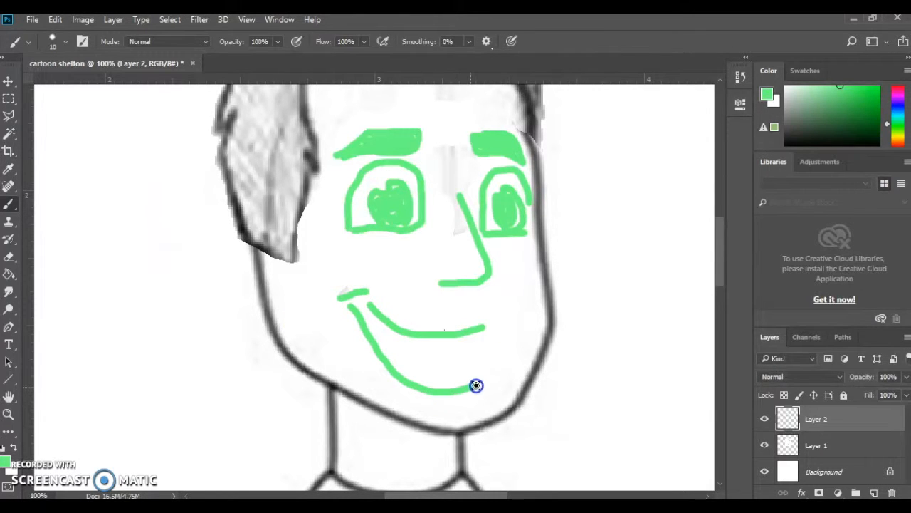
{"action": "mouse_move", "coordinate": [512, 334]}
{"action": "left_mouse_down"}
{"action": "mouse_move", "coordinate": [485, 329]}
{"action": "mouse_move", "coordinate": [506, 321]}
{"action": "left_mouse_up"}
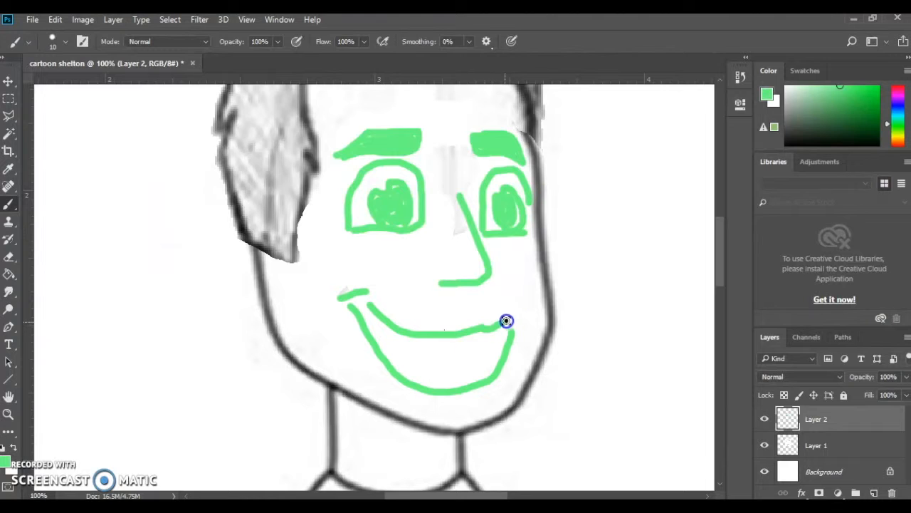
Close the corner of the mouth, paint a tongue inside it, and add a curved line for the upper teeth
{"action": "mouse_move", "coordinate": [377, 302]}
{"action": "left_mouse_down"}
{"action": "mouse_move", "coordinate": [358, 301]}
{"action": "mouse_move", "coordinate": [402, 370]}
{"action": "left_mouse_up"}
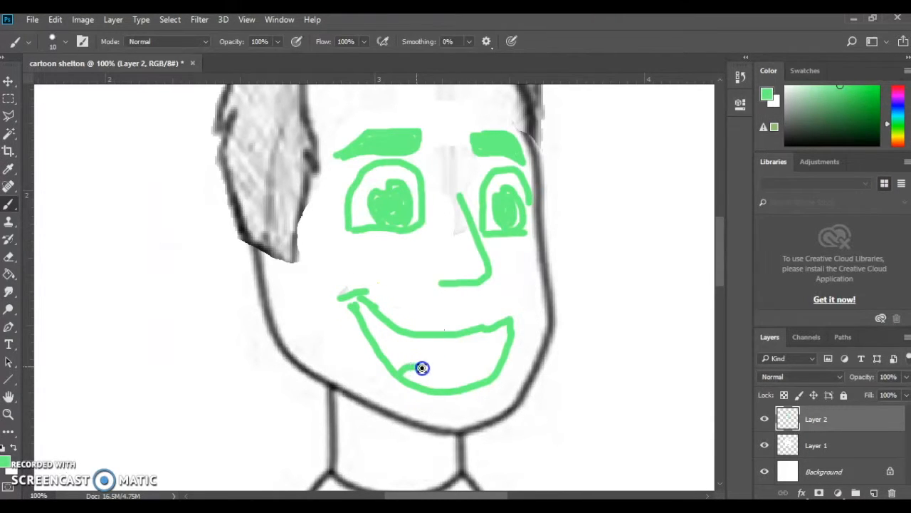
{"action": "left_click_drag", "start_coordinate": [456, 383], "coordinate": [467, 390]}
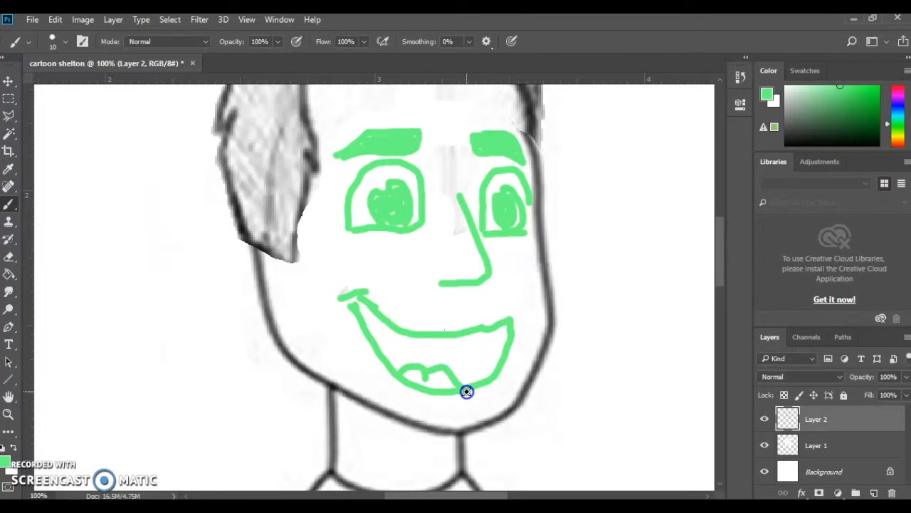
{"action": "scroll", "coordinate": [504, 334], "scroll_direction": "up", "scroll_amount": 2}
{"action": "scroll", "coordinate": [494, 333], "scroll_direction": "down", "scroll_amount": 2}
{"action": "left_click_drag", "start_coordinate": [378, 353], "coordinate": [378, 352]}
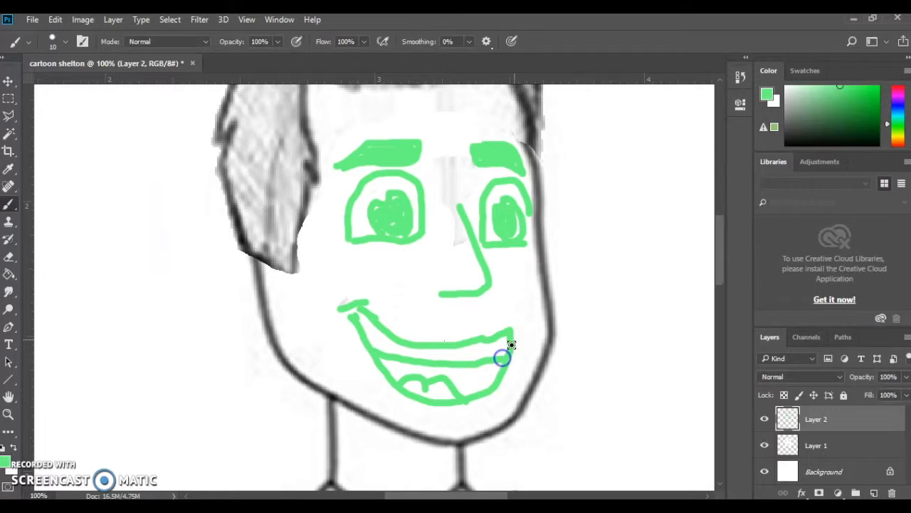
{"action": "scroll", "coordinate": [512, 338], "scroll_direction": "up", "scroll_amount": 3}
{"action": "key", "text": "ctrl+minus"}
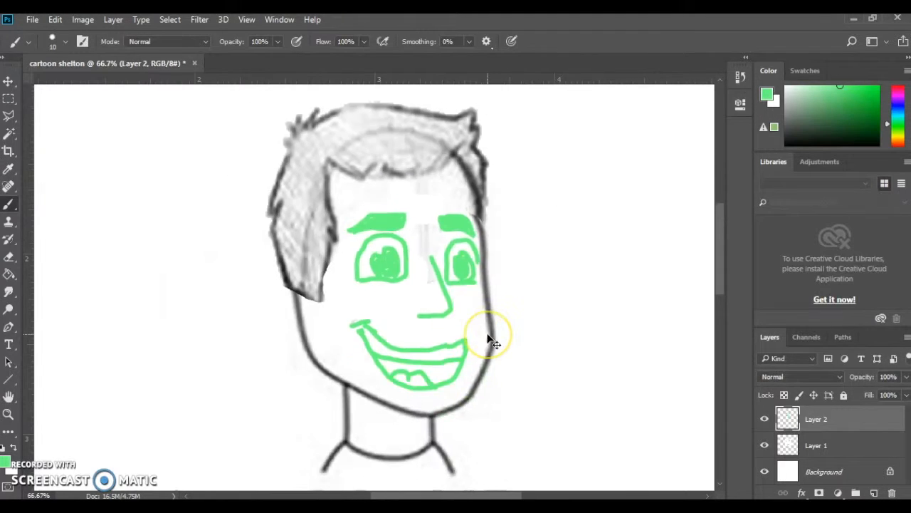
{"action": "key", "text": "ctrl+minus"}
{"action": "key", "text": "ctrl+minus"}
{"action": "scroll", "coordinate": [459, 308], "scroll_direction": "down", "scroll_amount": 2}
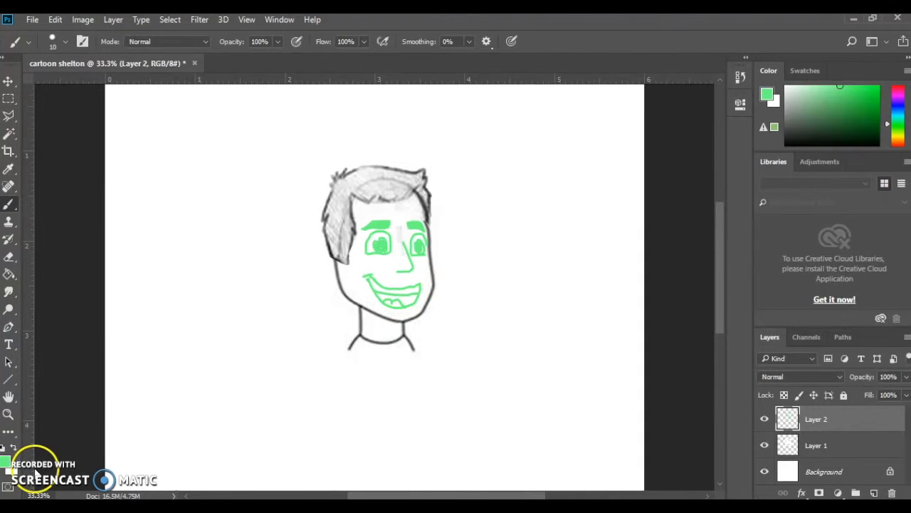
Switch to Chrome and search Google Images for "cartoon body template"
{"action": "left_click", "coordinate": [132, 34]}
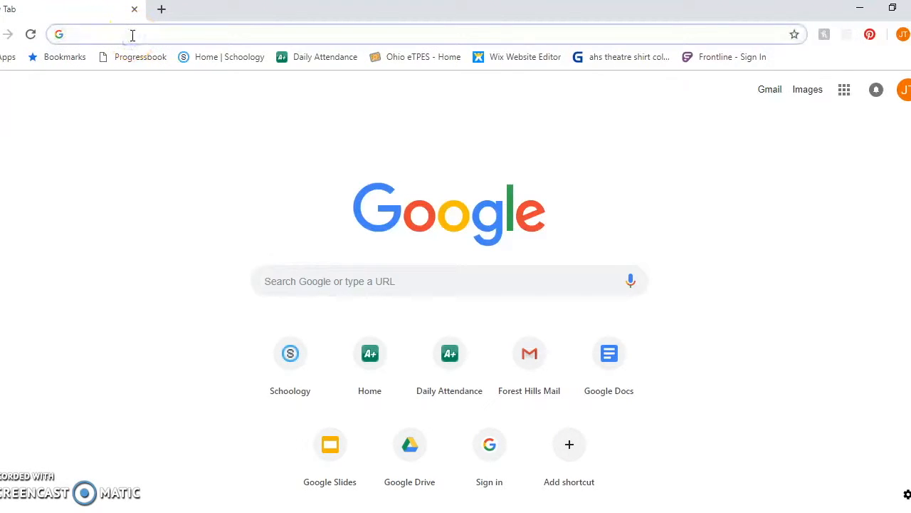
{"action": "type", "text": "caryt"}
{"action": "key", "text": "BackSpace"}
{"action": "key", "text": "BackSpace"}
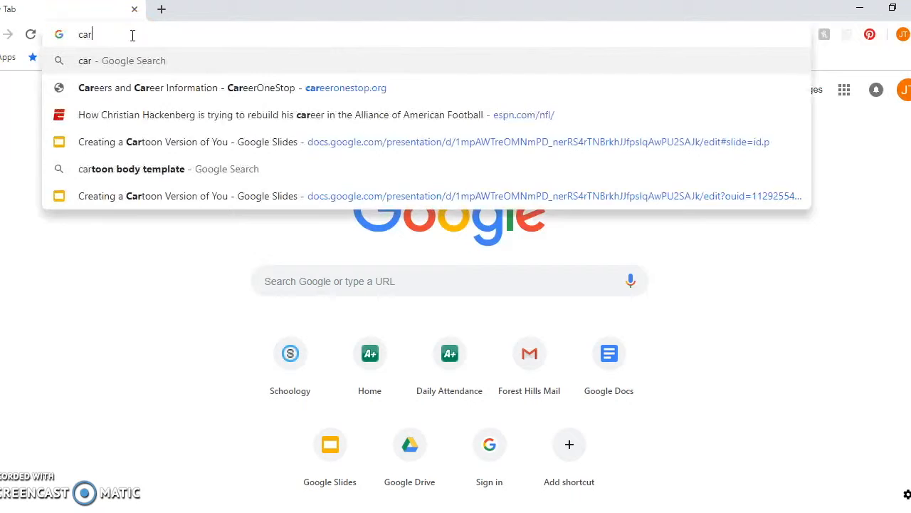
{"action": "type", "text": "toon"}
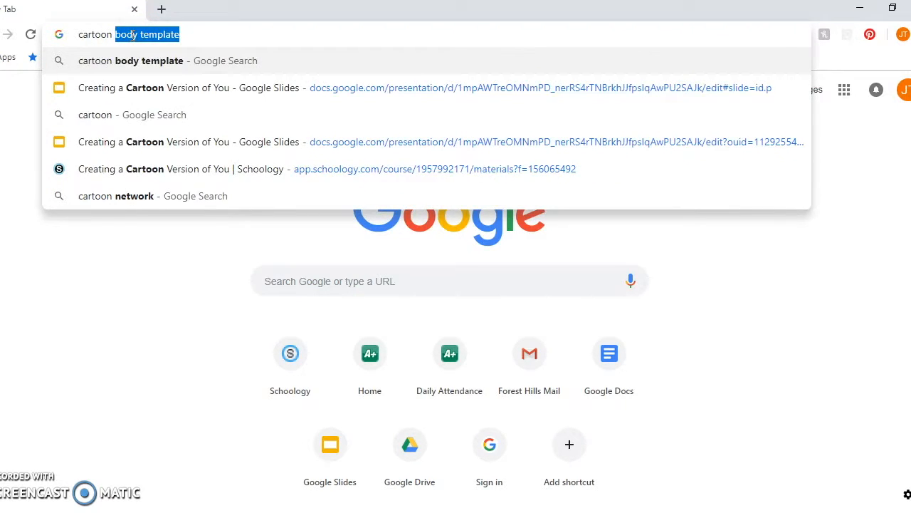
{"action": "key", "text": "Return"}
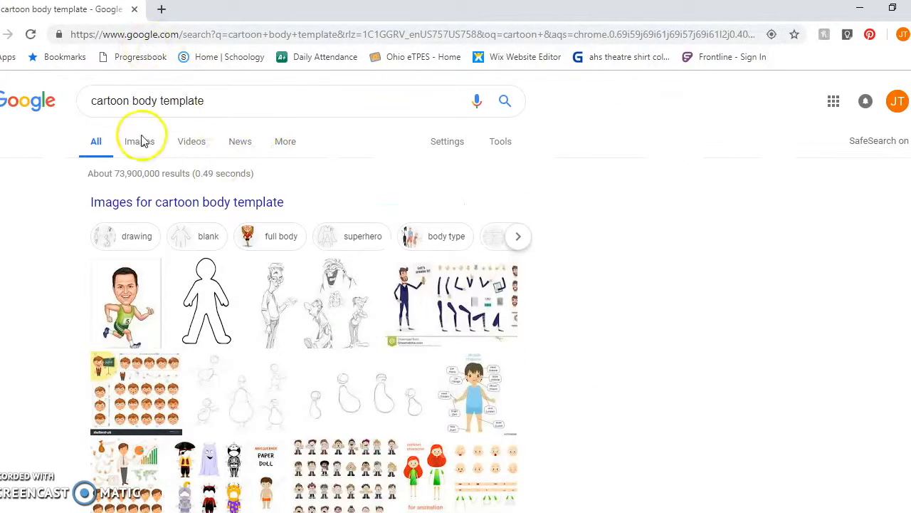
{"action": "left_click", "coordinate": [140, 141]}
Browse the image results for a suitable cartoon body, previewing the Body Template Outline (Boy or Girl) and a related image
{"action": "scroll", "coordinate": [482, 242], "scroll_direction": "down", "scroll_amount": 3}
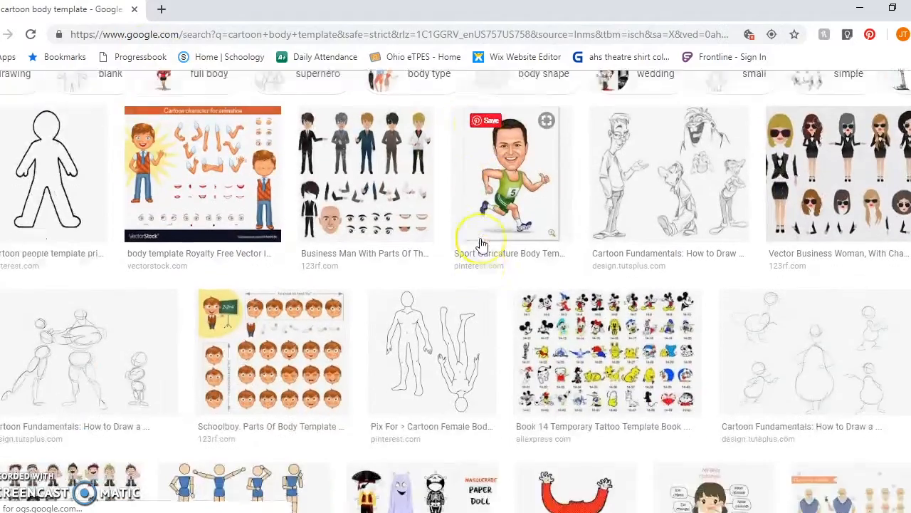
{"action": "scroll", "coordinate": [482, 244], "scroll_direction": "down", "scroll_amount": 1}
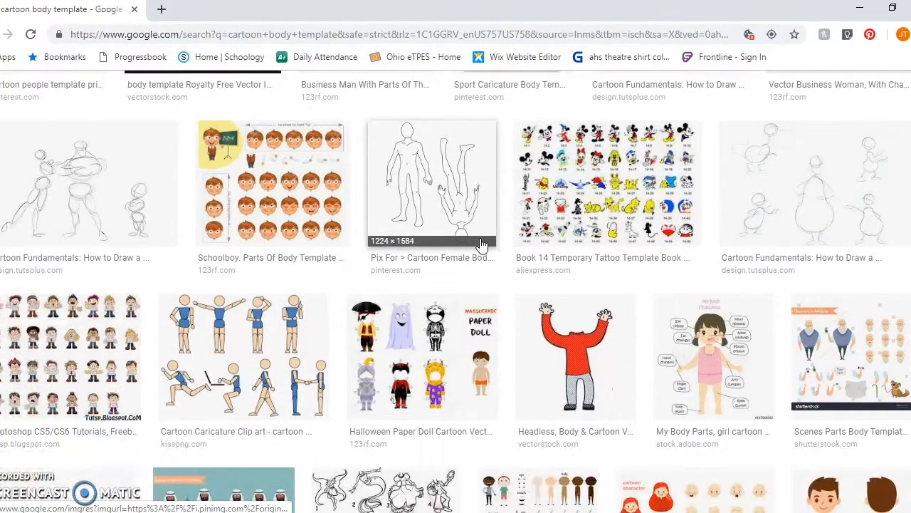
{"action": "scroll", "coordinate": [482, 244], "scroll_direction": "down", "scroll_amount": 2}
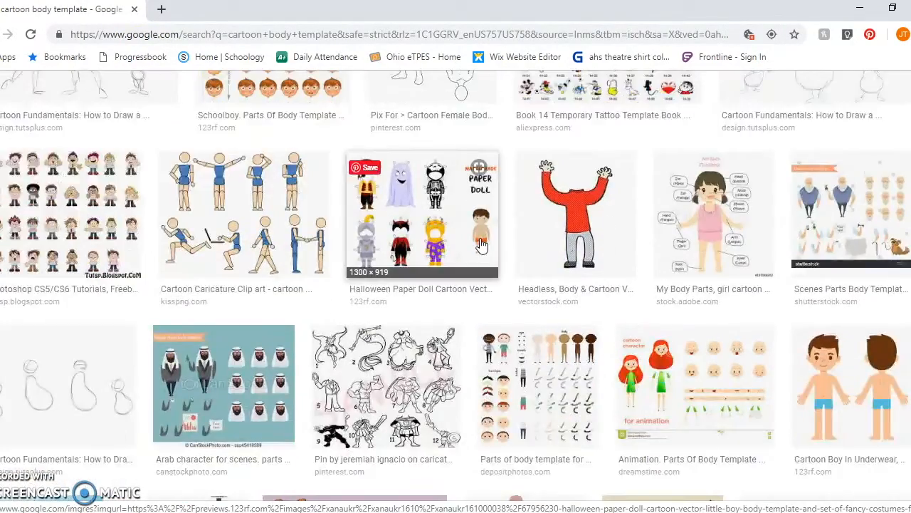
{"action": "scroll", "coordinate": [482, 244], "scroll_direction": "down", "scroll_amount": 2}
{"action": "scroll", "coordinate": [482, 244], "scroll_direction": "down", "scroll_amount": 4}
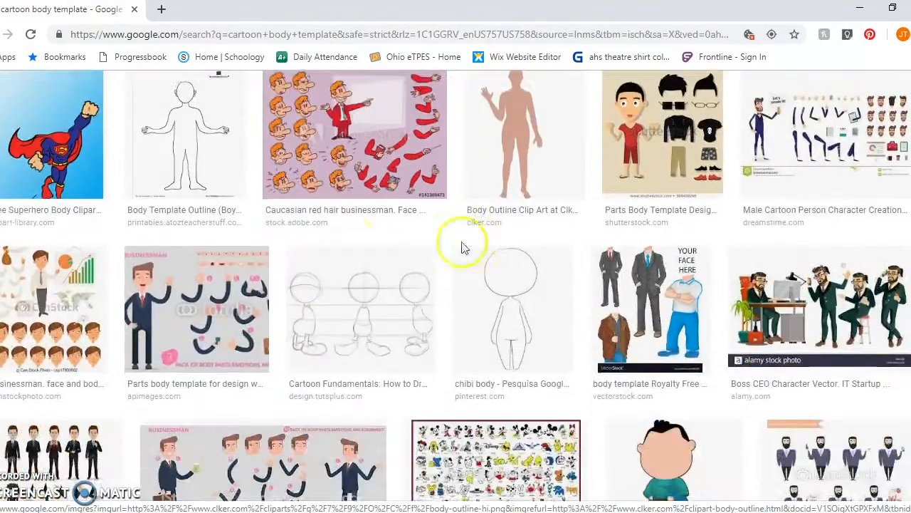
{"action": "left_click", "coordinate": [205, 171]}
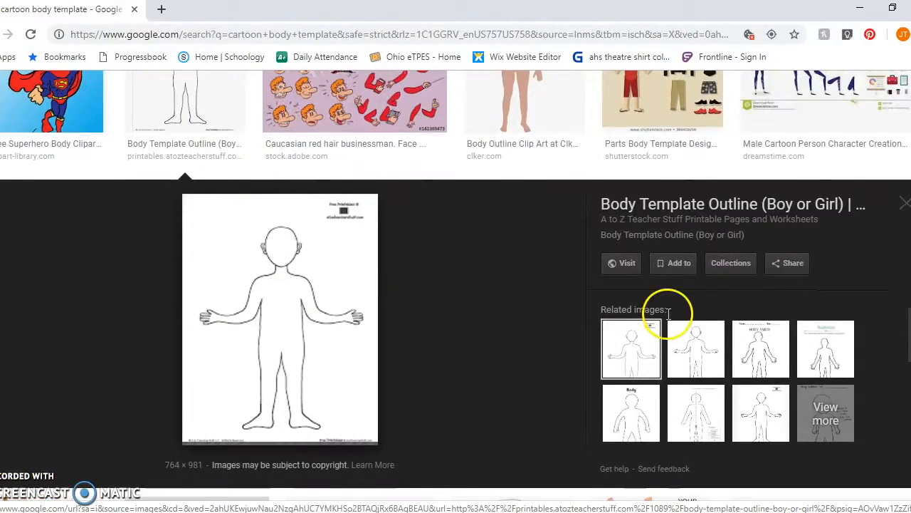
{"action": "left_click", "coordinate": [769, 351]}
{"action": "left_click", "coordinate": [904, 204]}
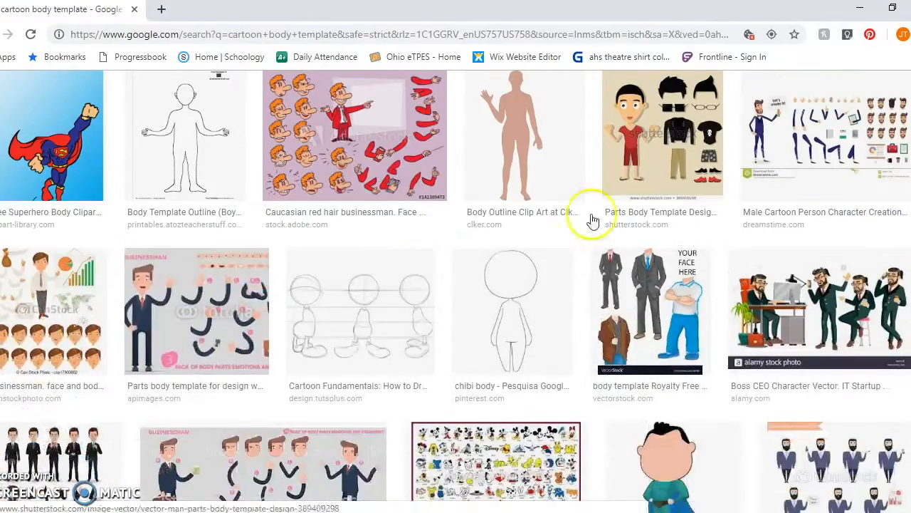
{"action": "scroll", "coordinate": [433, 226], "scroll_direction": "down", "scroll_amount": 1}
{"action": "scroll", "coordinate": [433, 227], "scroll_direction": "down", "scroll_amount": 6}
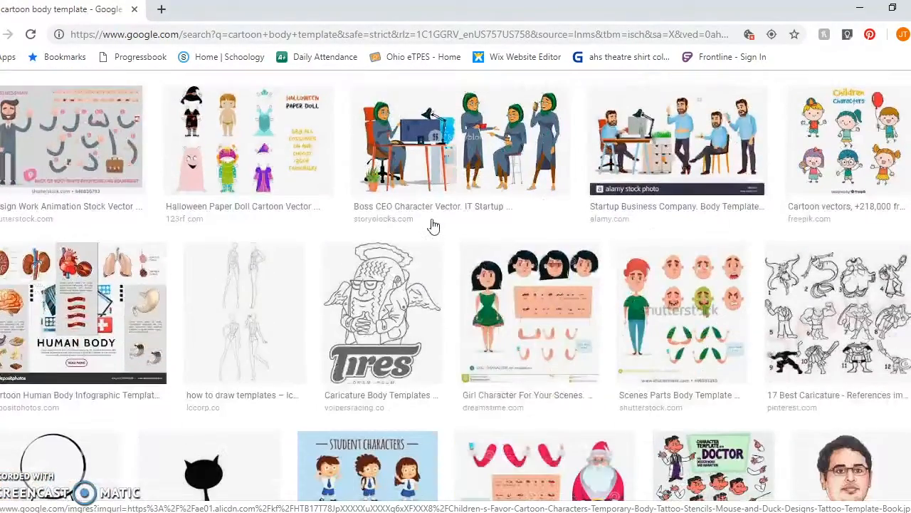
{"action": "scroll", "coordinate": [433, 227], "scroll_direction": "down", "scroll_amount": 2}
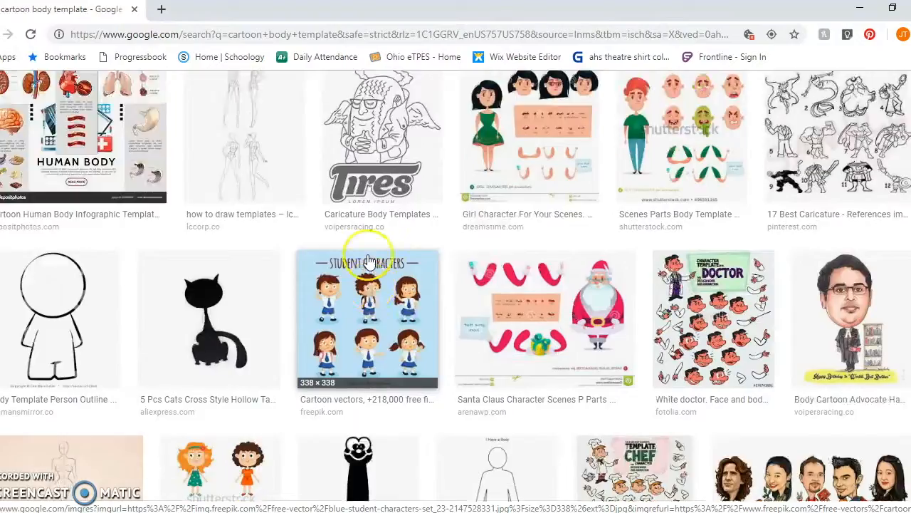
Search Google Images for "how to draw simpsons characters" and look through the drawing guides
{"action": "scroll", "coordinate": [368, 262], "scroll_direction": "up", "scroll_amount": 10}
{"action": "left_click_drag", "start_coordinate": [206, 100], "coordinate": [37, 112]}
{"action": "type", "text": "ho"}
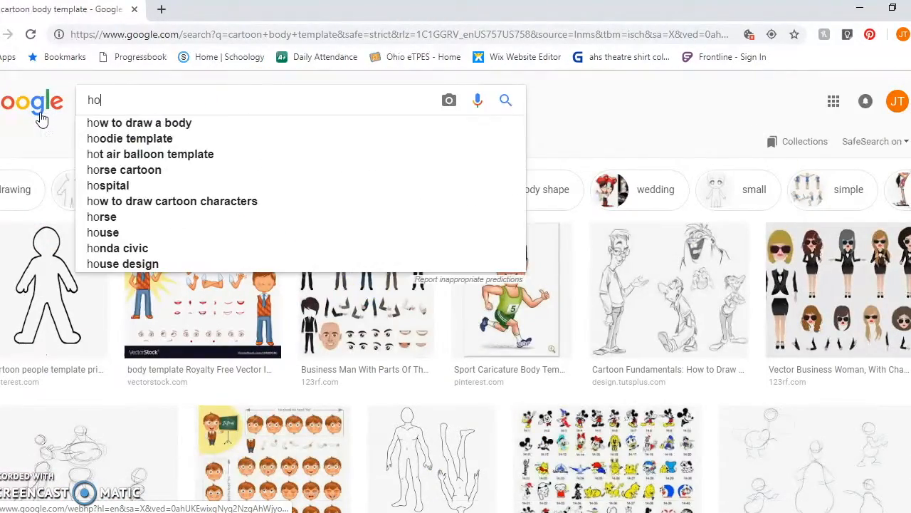
{"action": "type", "text": "w to drawe"}
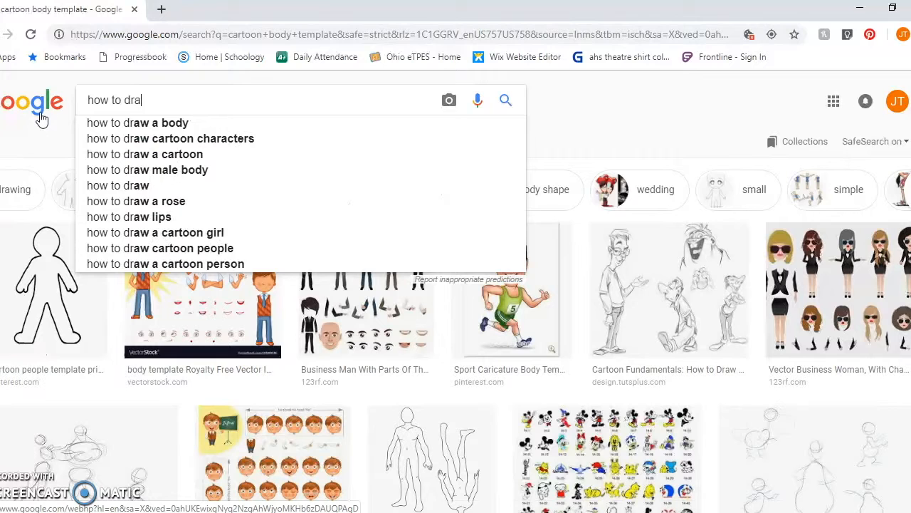
{"action": "key", "text": "BackSpace"}
{"action": "key", "text": "BackSpace"}
{"action": "type", "text": "sim"}
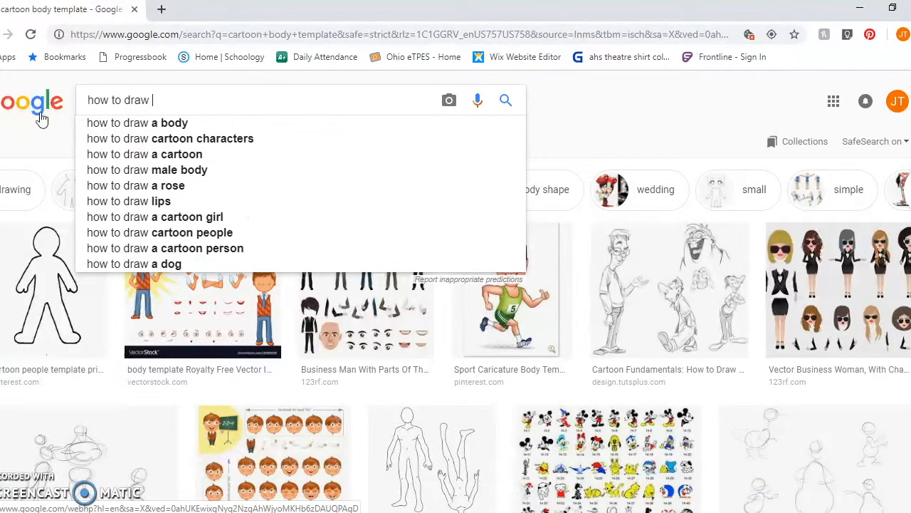
{"action": "type", "text": "psons"}
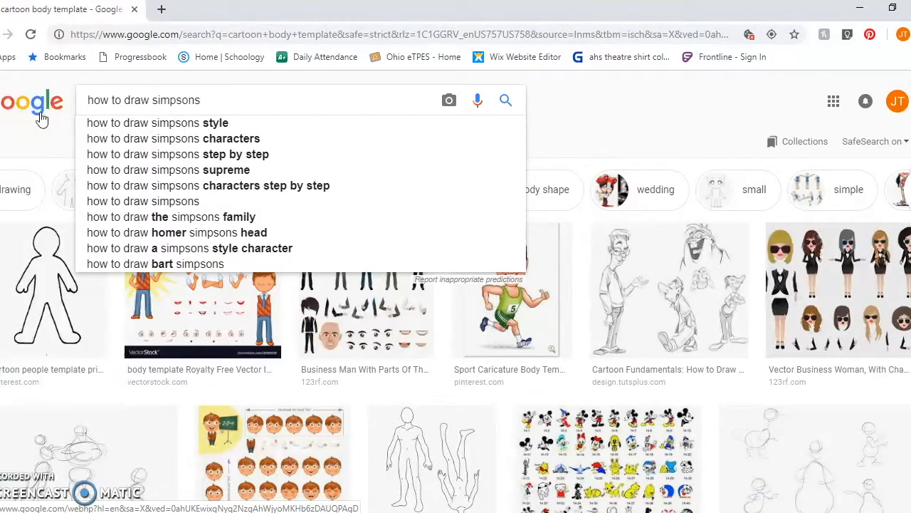
{"action": "left_click", "coordinate": [126, 143]}
{"action": "scroll", "coordinate": [296, 195], "scroll_direction": "down", "scroll_amount": 4}
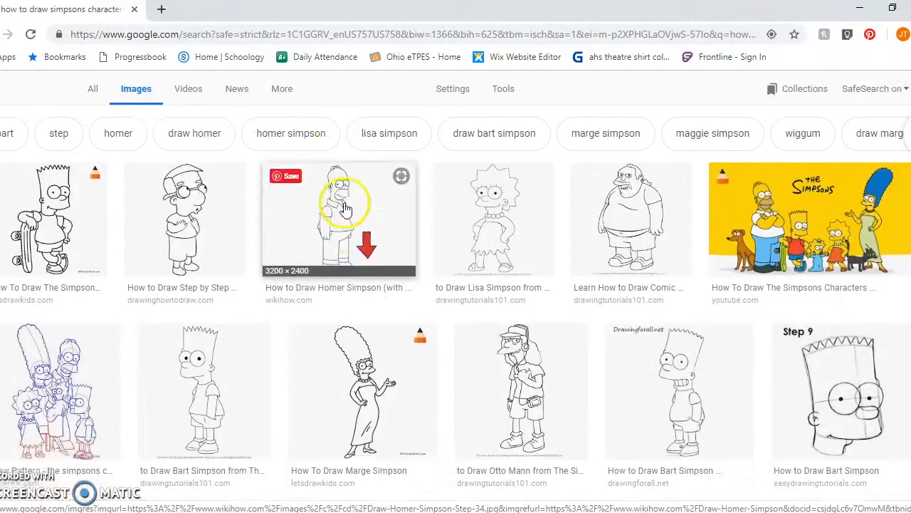
{"action": "scroll", "coordinate": [364, 199], "scroll_direction": "down", "scroll_amount": 2}
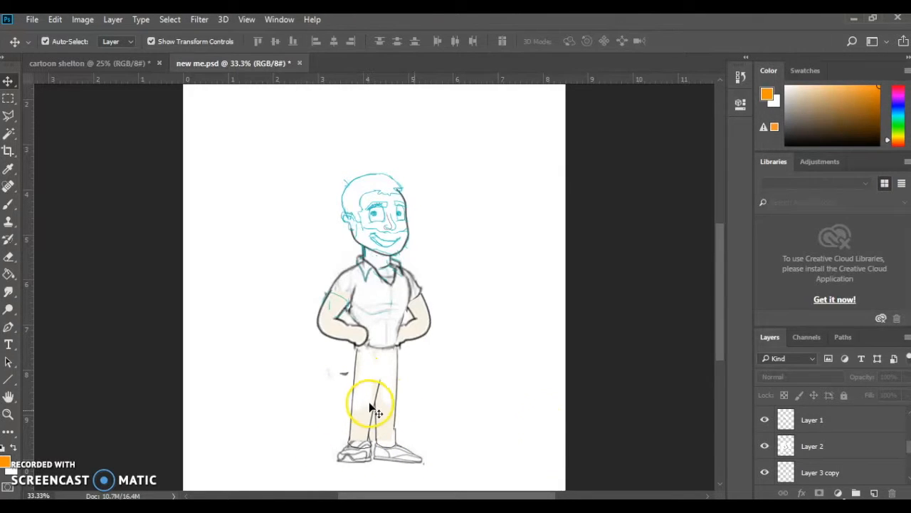
Switch to new me.psd in Photoshop, select all of its layers including the Background, and merge them into one
{"action": "scroll", "coordinate": [875, 456], "scroll_direction": "up", "scroll_amount": 5}
{"action": "left_click", "coordinate": [843, 419]}
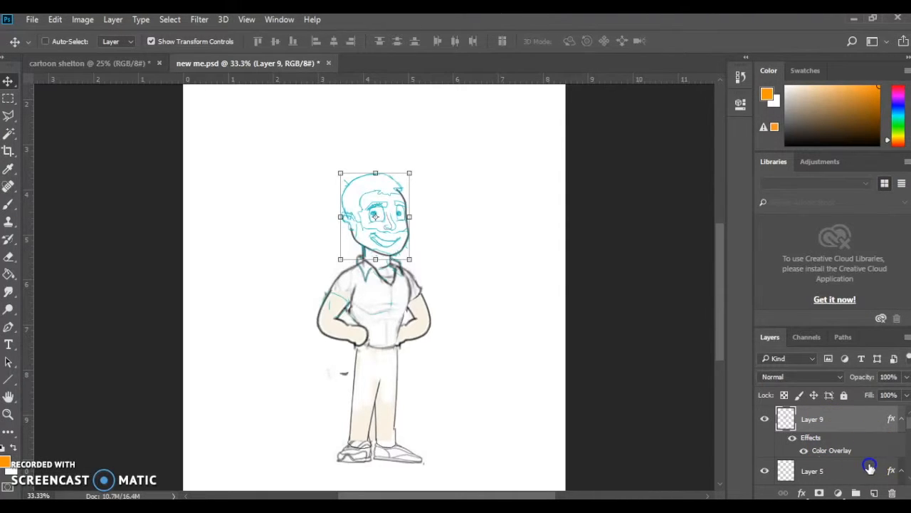
{"action": "left_click", "coordinate": [870, 469], "text": "shift"}
{"action": "scroll", "coordinate": [869, 469], "scroll_direction": "down", "scroll_amount": 1}
{"action": "left_click", "coordinate": [865, 464], "text": "ctrl"}
{"action": "scroll", "coordinate": [865, 466], "scroll_direction": "down", "scroll_amount": 1}
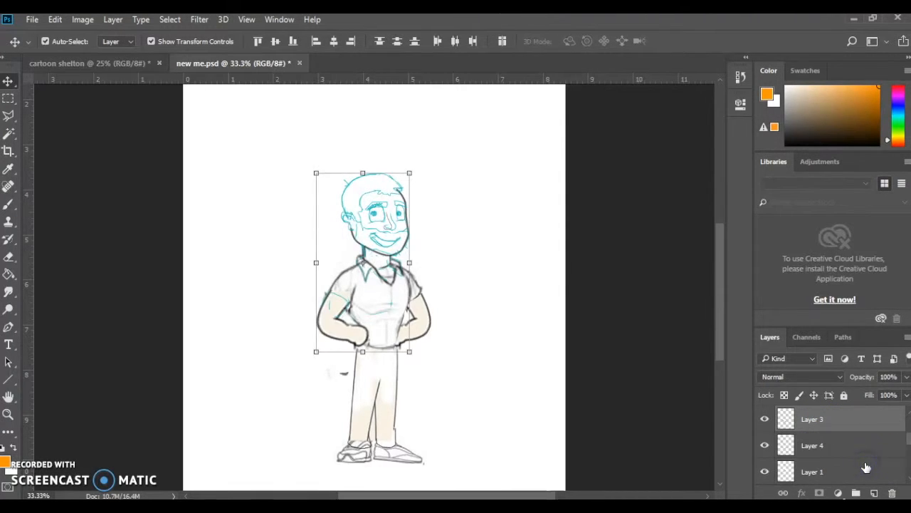
{"action": "left_click", "coordinate": [863, 450], "text": "ctrl"}
{"action": "left_click", "coordinate": [857, 472], "text": "ctrl"}
{"action": "scroll", "coordinate": [857, 473], "scroll_direction": "down", "scroll_amount": 1}
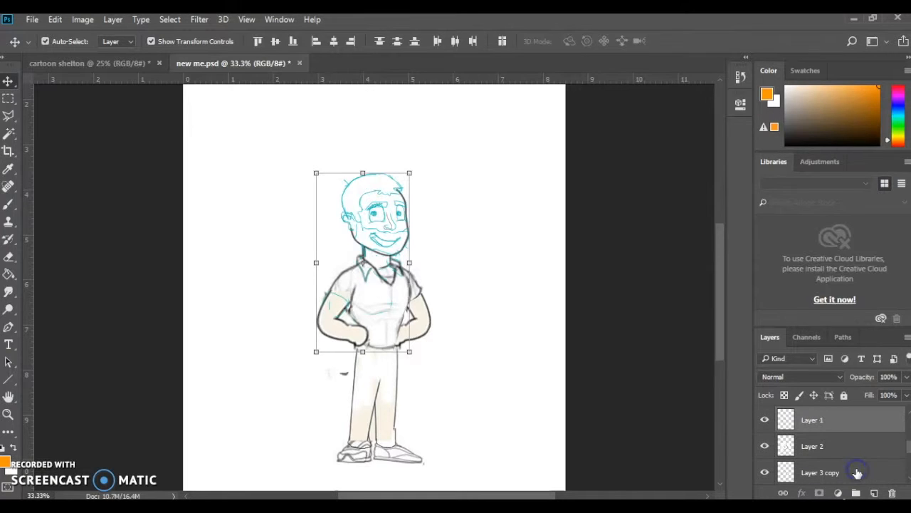
{"action": "left_click", "coordinate": [859, 448], "text": "ctrl"}
{"action": "left_click", "coordinate": [859, 471], "text": "ctrl"}
{"action": "scroll", "coordinate": [859, 467], "scroll_direction": "down", "scroll_amount": 2}
{"action": "scroll", "coordinate": [855, 446], "scroll_direction": "up", "scroll_amount": 1}
{"action": "left_click", "coordinate": [854, 450], "text": "ctrl"}
{"action": "left_click", "coordinate": [854, 469], "text": "ctrl"}
{"action": "scroll", "coordinate": [854, 468], "scroll_direction": "down", "scroll_amount": 1}
{"action": "left_click", "coordinate": [854, 453], "text": "ctrl"}
{"action": "left_click", "coordinate": [854, 471], "text": "ctrl"}
{"action": "scroll", "coordinate": [854, 471], "scroll_direction": "down", "scroll_amount": 1}
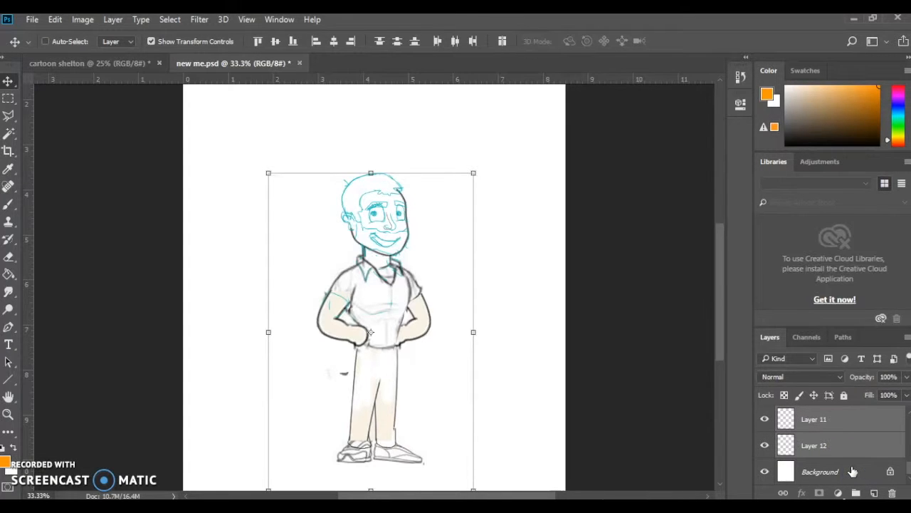
{"action": "left_click", "coordinate": [853, 472], "text": "ctrl"}
{"action": "scroll", "coordinate": [855, 470], "scroll_direction": "up", "scroll_amount": 3}
{"action": "scroll", "coordinate": [854, 470], "scroll_direction": "down", "scroll_amount": 2}
{"action": "scroll", "coordinate": [855, 470], "scroll_direction": "down", "scroll_amount": 1}
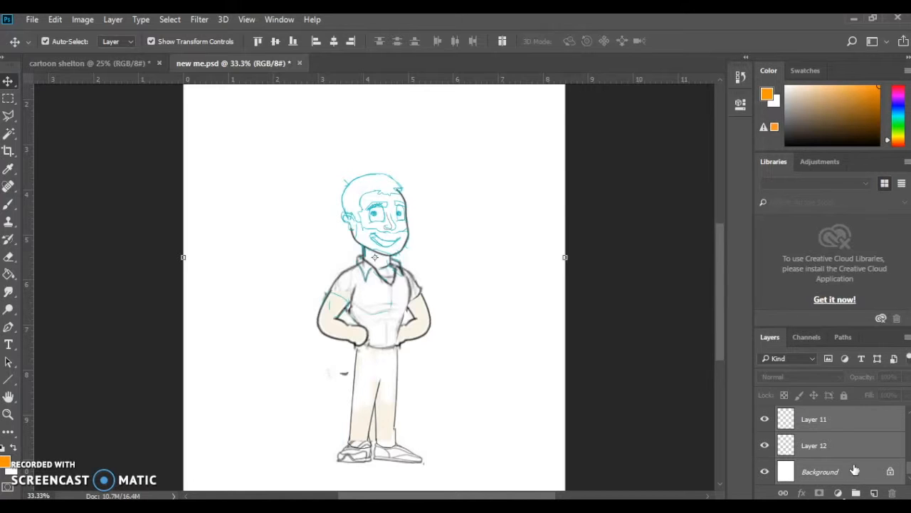
{"action": "right_click", "coordinate": [854, 420]}
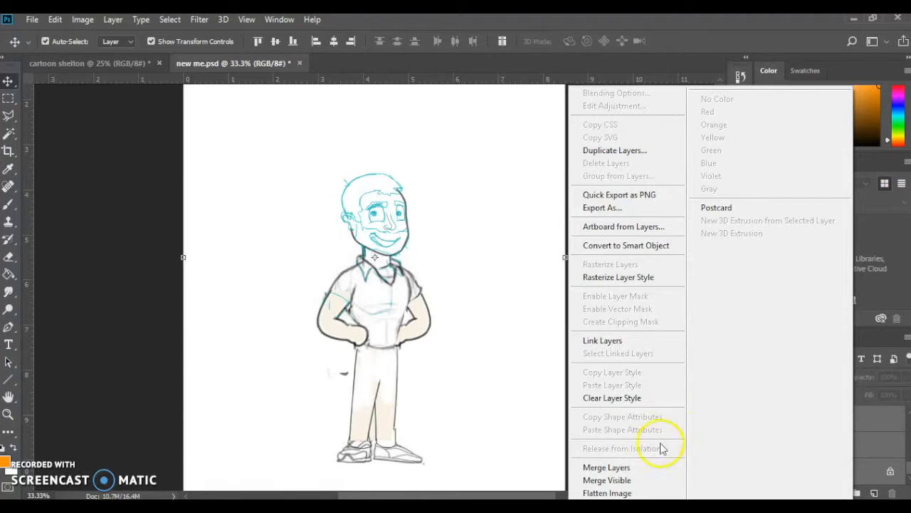
{"action": "left_click", "coordinate": [622, 469]}
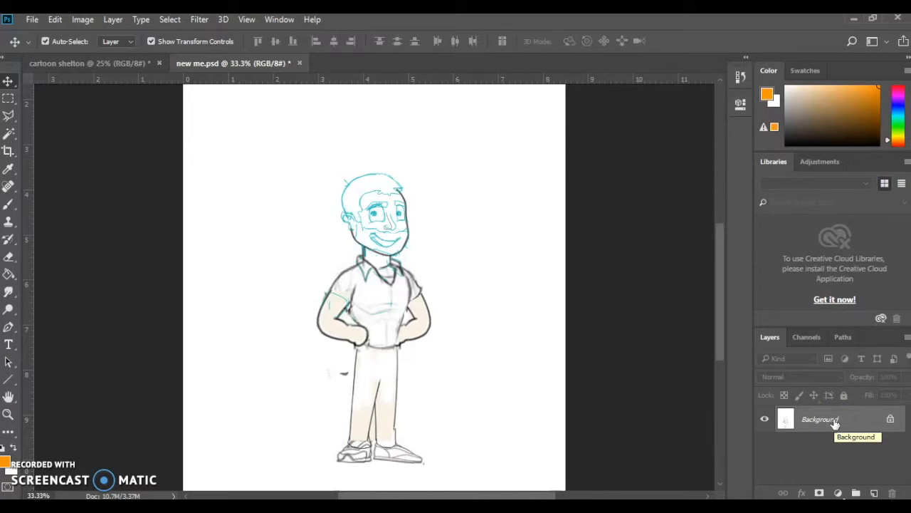
Convert the merged Background into a layer named "original sketch" and lower its opacity to 67%
{"action": "double_click", "coordinate": [819, 420]}
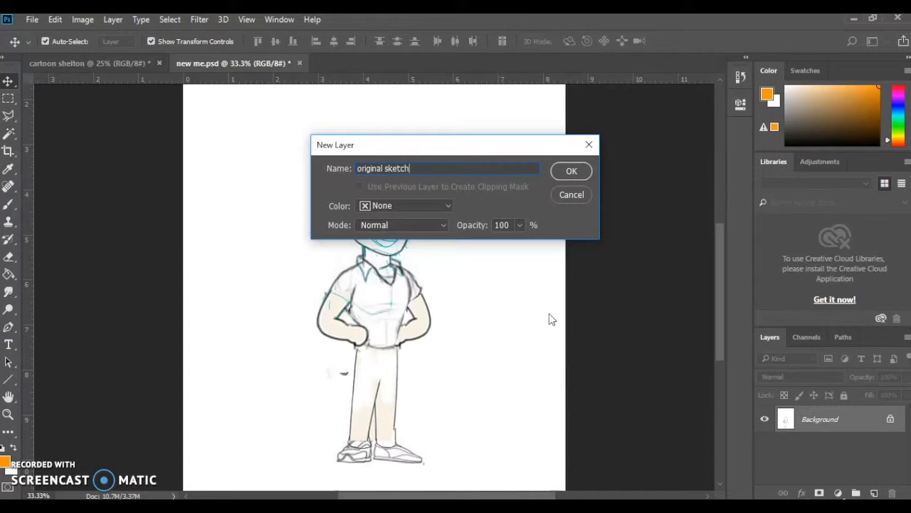
{"action": "left_click", "coordinate": [572, 172]}
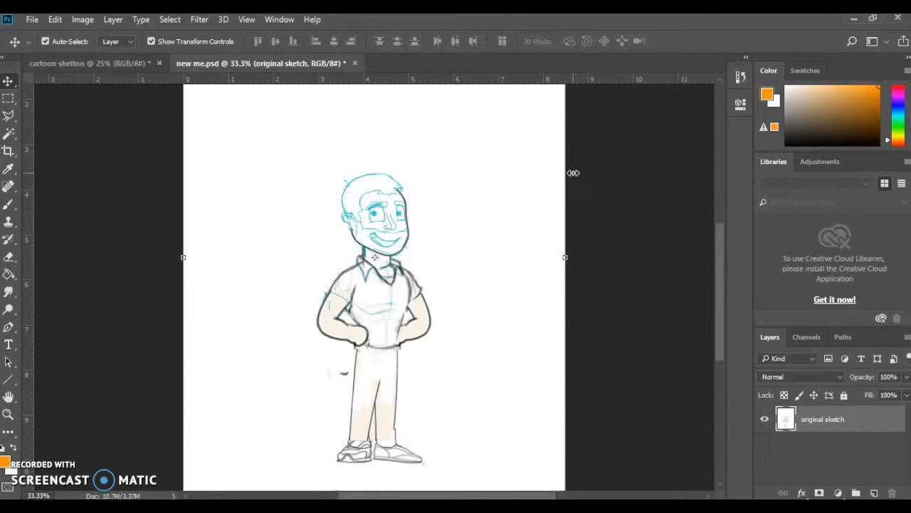
{"action": "left_click", "coordinate": [905, 378]}
{"action": "left_click_drag", "start_coordinate": [893, 394], "coordinate": [886, 393]}
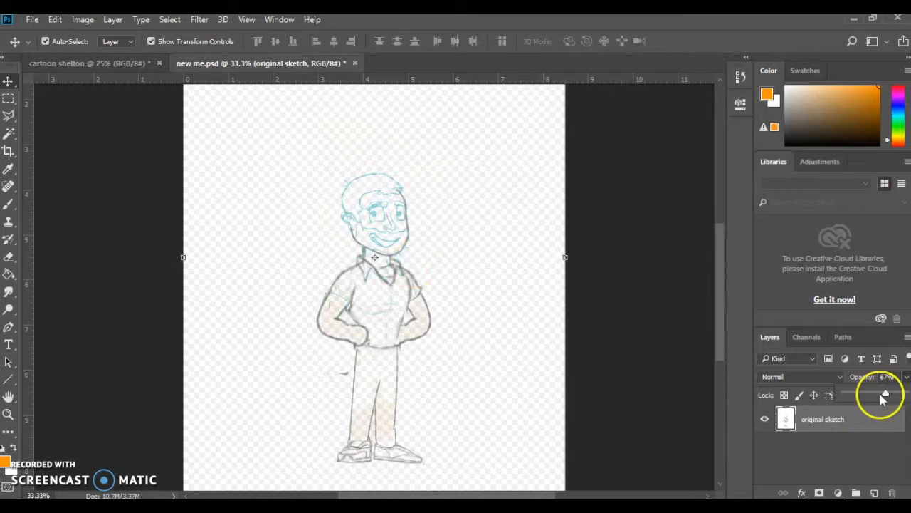
{"action": "left_click", "coordinate": [874, 455]}
{"action": "left_click", "coordinate": [861, 429]}
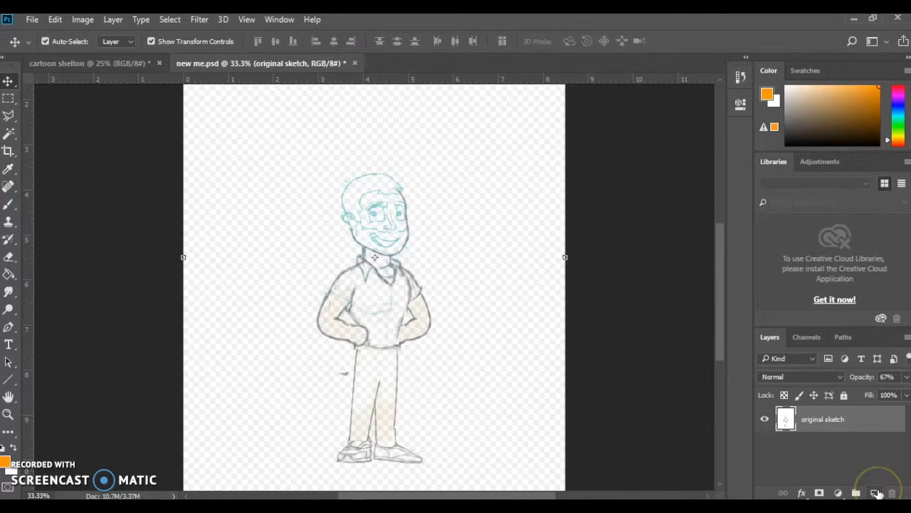
Add a new layer above the original sketch and name it OUTLINE
{"action": "left_click", "coordinate": [876, 493]}
{"action": "left_click", "coordinate": [808, 421]}
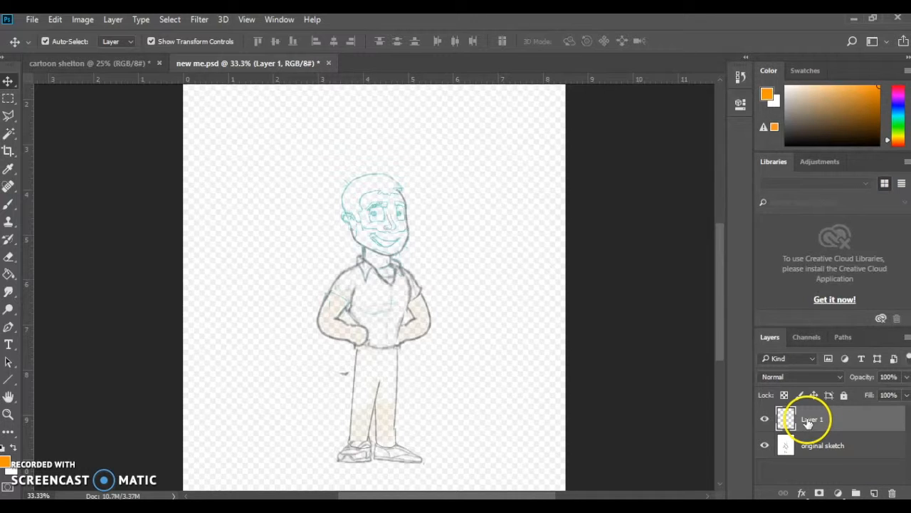
{"action": "double_click", "coordinate": [810, 420]}
{"action": "key", "text": "Caps_Lock"}
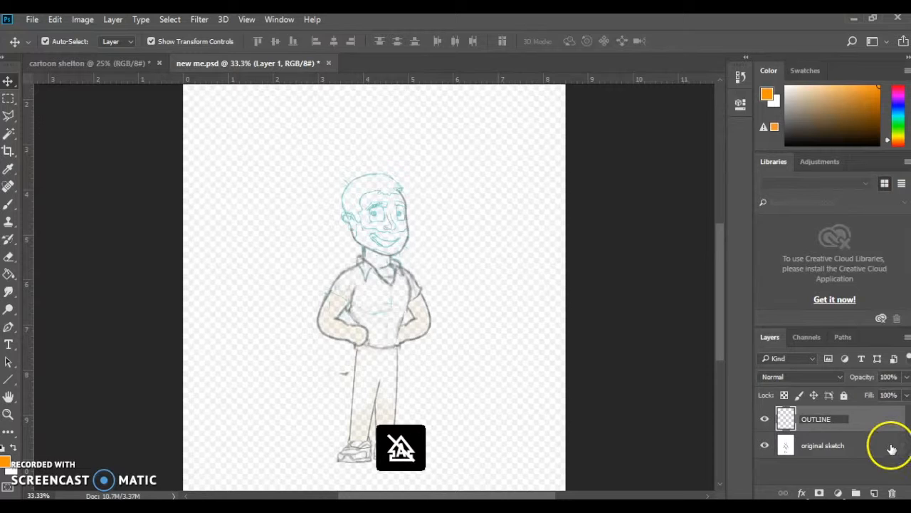
{"action": "left_click", "coordinate": [865, 423]}
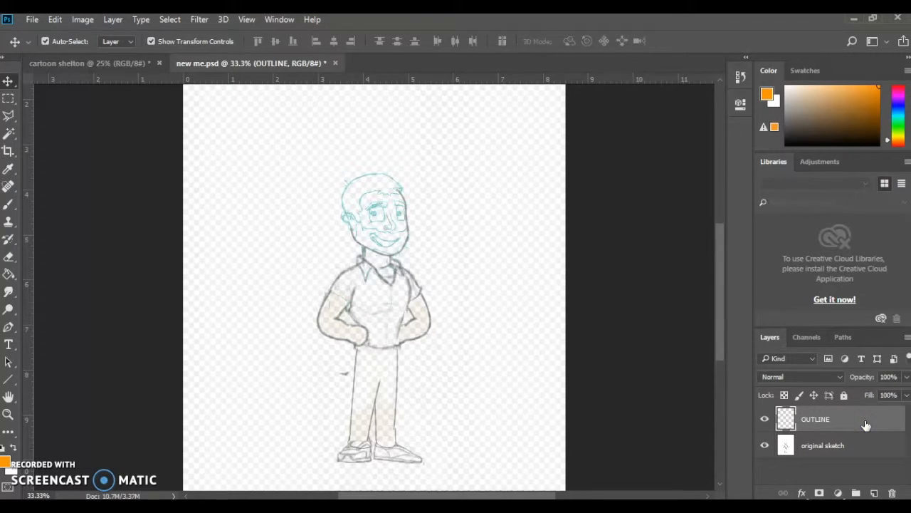
Set the foreground color to black (000000) and check the Brush tool's size and hardness settings
{"action": "left_click", "coordinate": [8, 463]}
{"action": "left_click_drag", "start_coordinate": [688, 411], "coordinate": [734, 456]}
{"action": "left_click", "coordinate": [803, 454]}
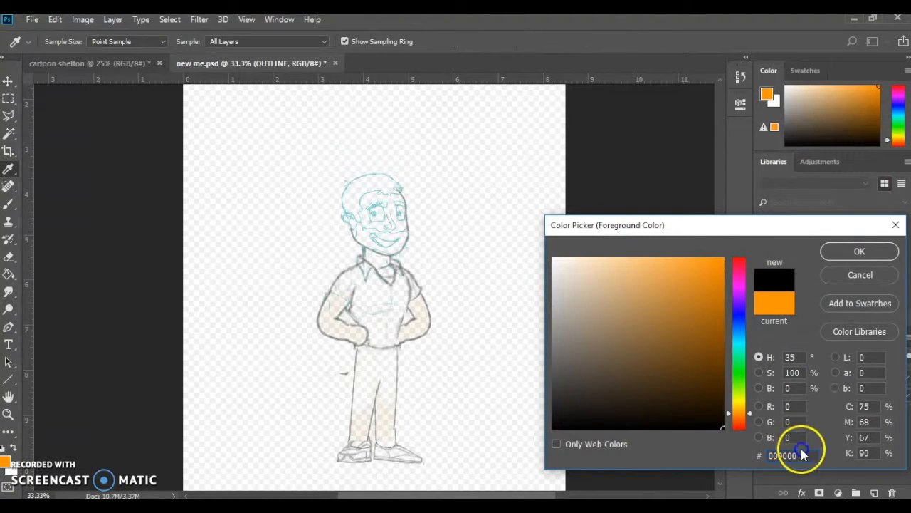
{"action": "left_click", "coordinate": [851, 250]}
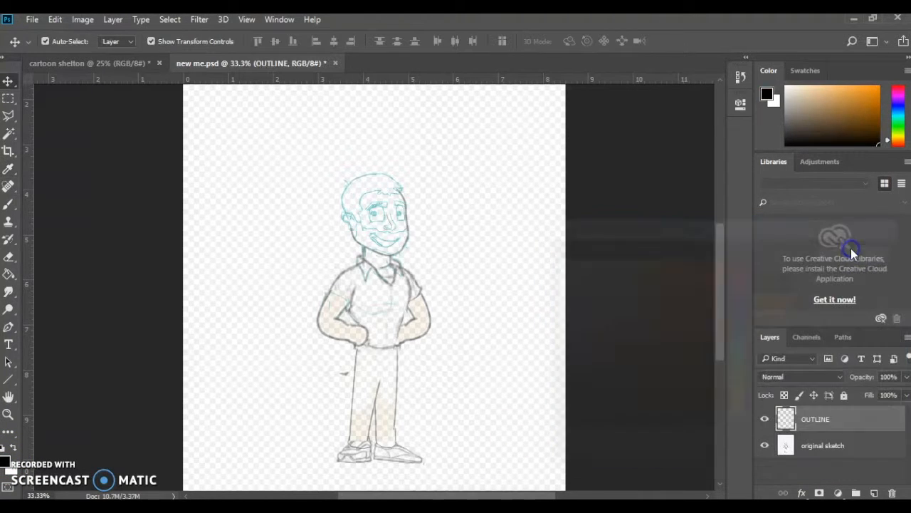
{"action": "left_click", "coordinate": [8, 206]}
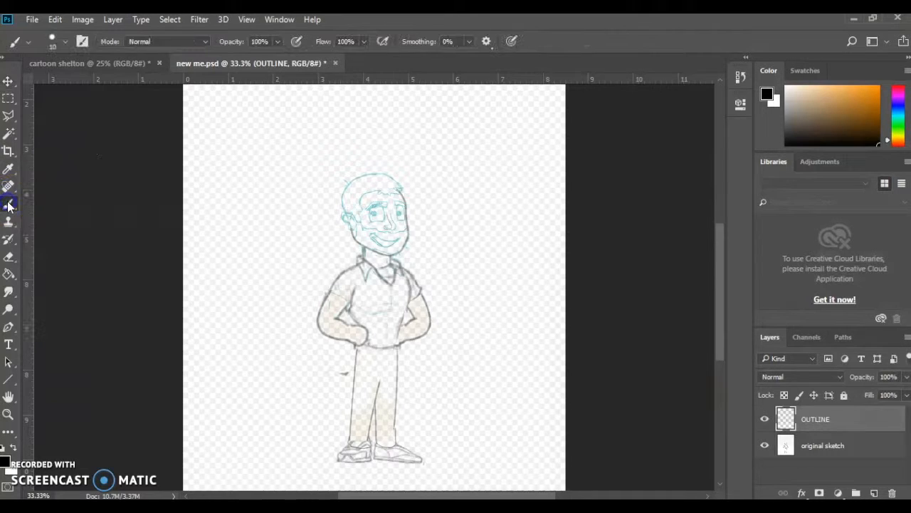
{"action": "left_click", "coordinate": [63, 41]}
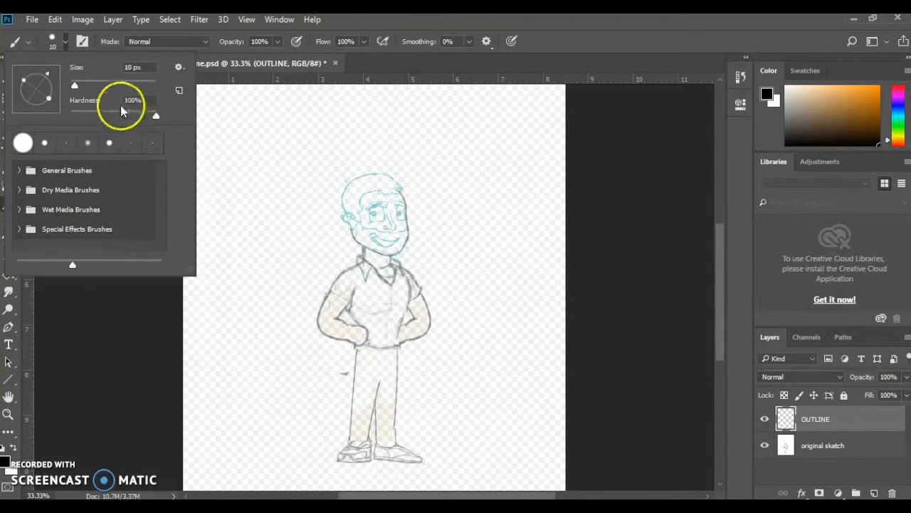
{"action": "left_click", "coordinate": [468, 25]}
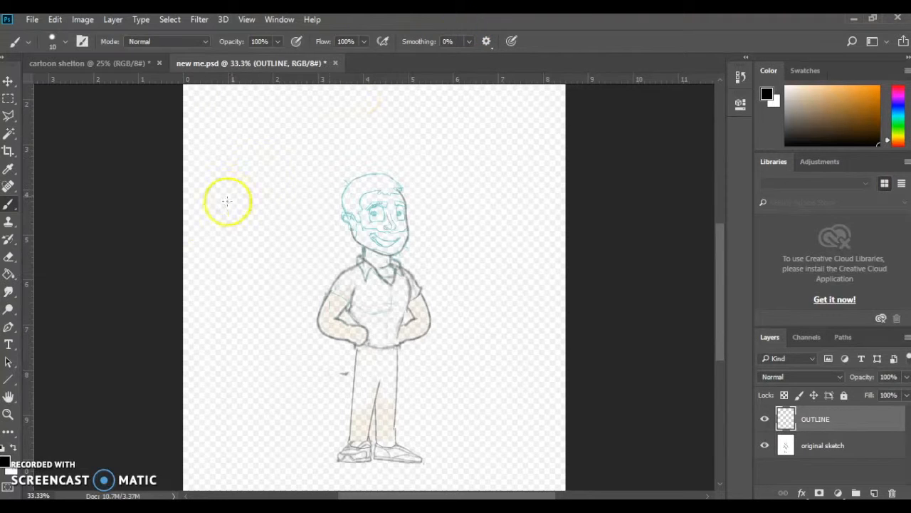
Trace the face edge with a curved Pen path from below the ear, around the chin and up to the hairline
{"action": "left_click", "coordinate": [8, 326]}
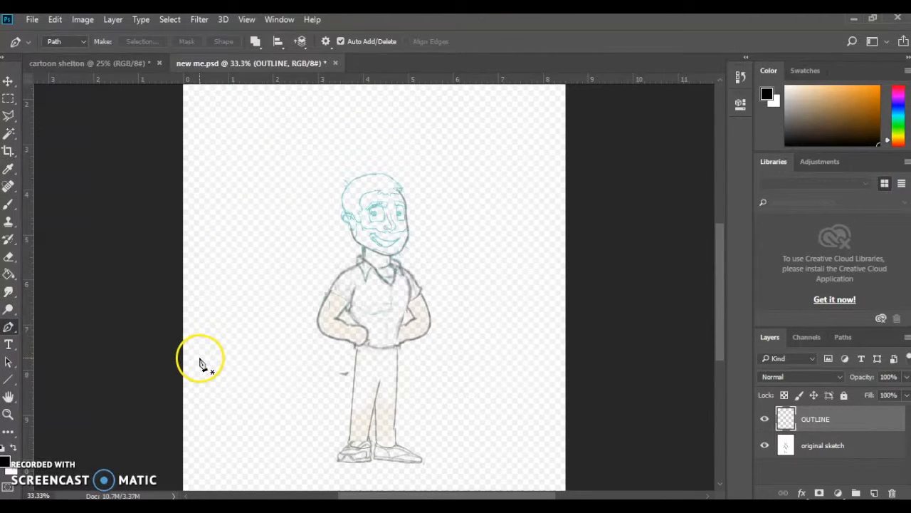
{"action": "key", "text": "ctrl+plus"}
{"action": "key", "text": "ctrl+plus"}
{"action": "key", "text": "ctrl+plus"}
{"action": "key", "text": "ctrl+plus"}
{"action": "scroll", "coordinate": [197, 356], "scroll_direction": "up", "scroll_amount": 5}
{"action": "left_click", "coordinate": [237, 248]}
{"action": "left_click_drag", "start_coordinate": [279, 328], "coordinate": [312, 345]}
{"action": "left_click_drag", "start_coordinate": [482, 397], "coordinate": [513, 392]}
{"action": "left_click_drag", "start_coordinate": [556, 341], "coordinate": [563, 326]}
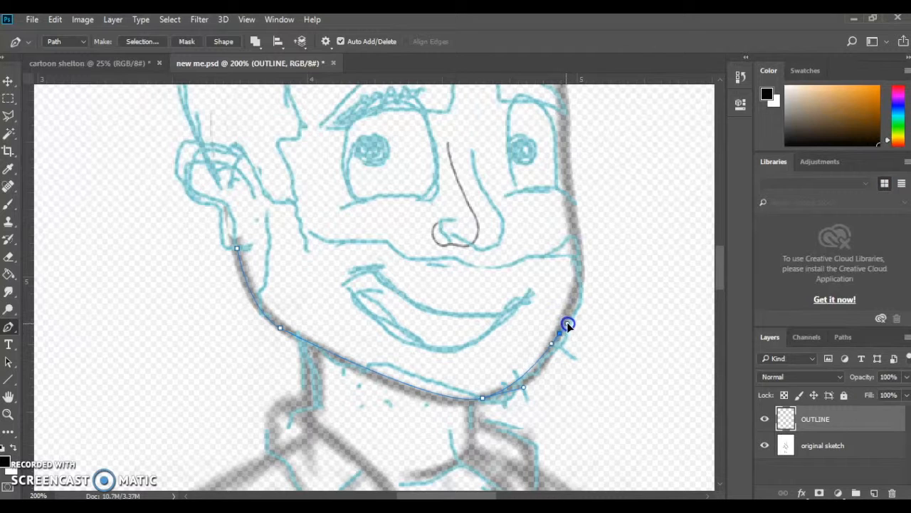
{"action": "left_click", "coordinate": [575, 232]}
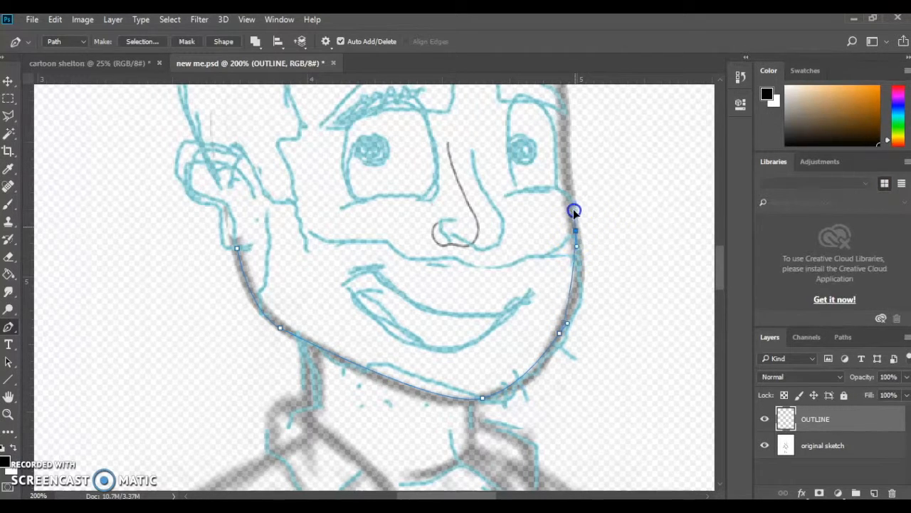
{"action": "scroll", "coordinate": [568, 188], "scroll_direction": "up", "scroll_amount": 2}
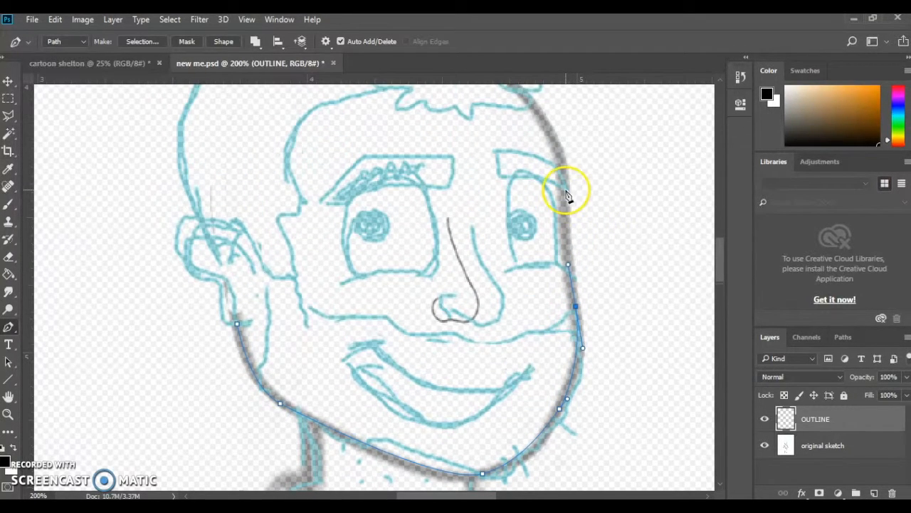
{"action": "scroll", "coordinate": [567, 183], "scroll_direction": "up", "scroll_amount": 1}
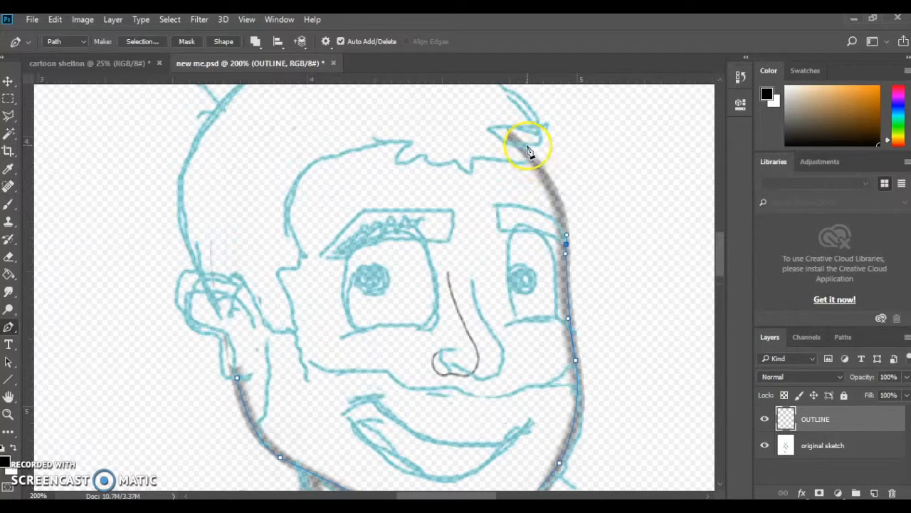
{"action": "left_click_drag", "start_coordinate": [527, 148], "coordinate": [506, 125]}
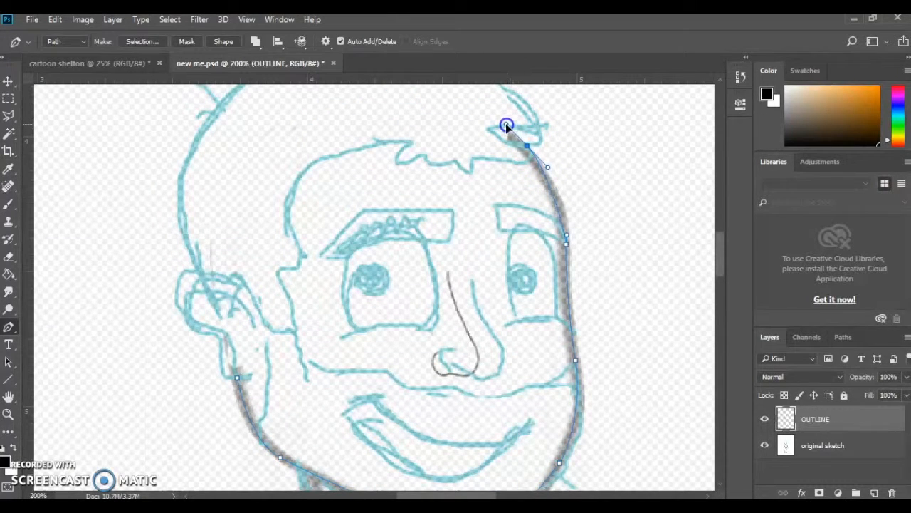
Stroke the face path in black on the OUTLINE layer and delete the path
{"action": "right_click", "coordinate": [567, 221]}
{"action": "left_click", "coordinate": [618, 301]}
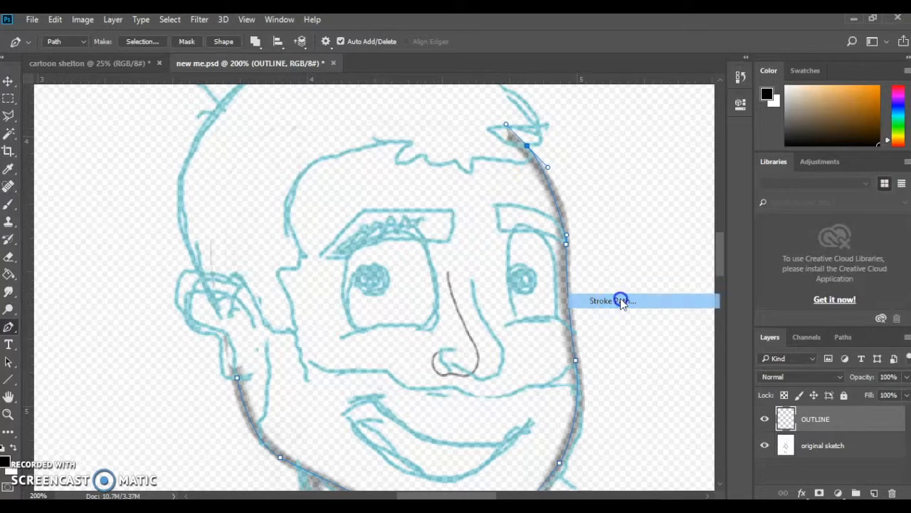
{"action": "left_click", "coordinate": [640, 118]}
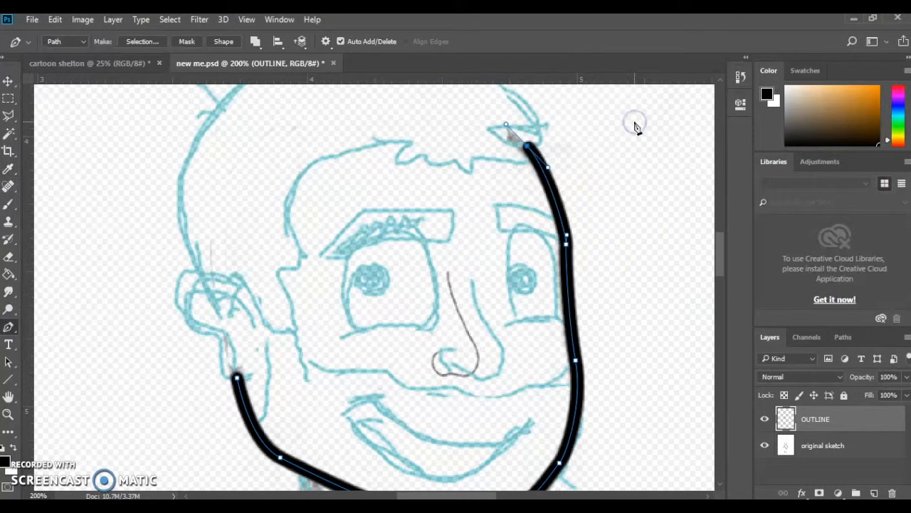
{"action": "right_click", "coordinate": [570, 183]}
{"action": "left_click", "coordinate": [591, 202]}
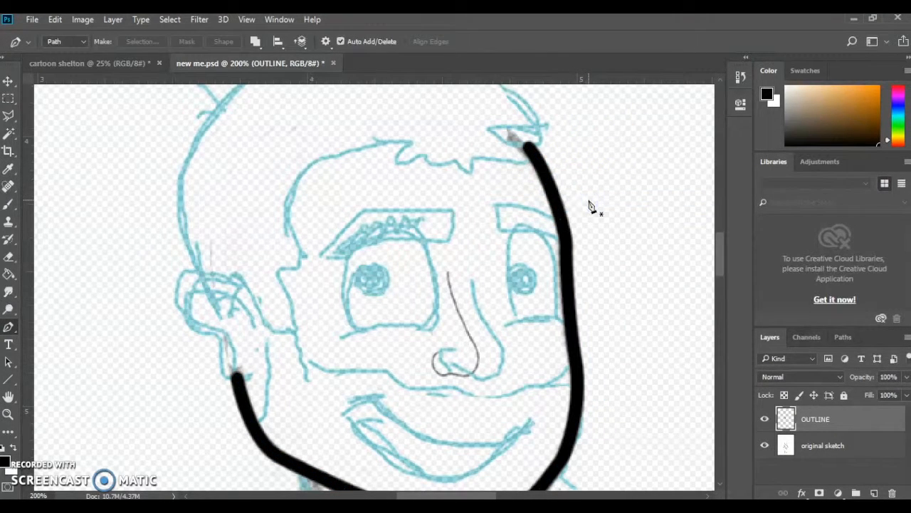
{"action": "key", "text": "ctrl+minus"}
{"action": "key", "text": "ctrl+minus"}
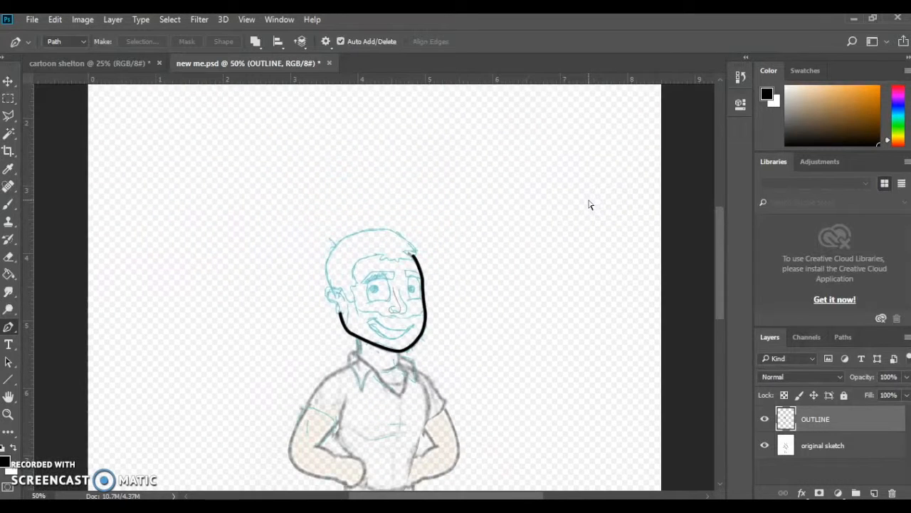
Toggle the visibility of the original sketch and OUTLINE layers to compare the traced lines with the sketch
{"action": "left_click", "coordinate": [764, 447]}
{"action": "left_click", "coordinate": [765, 446]}
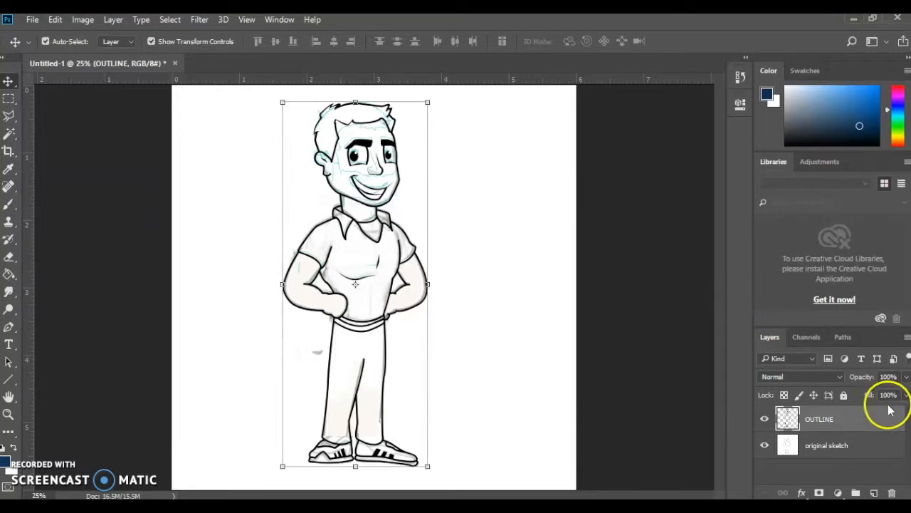
{"action": "left_click", "coordinate": [764, 419]}
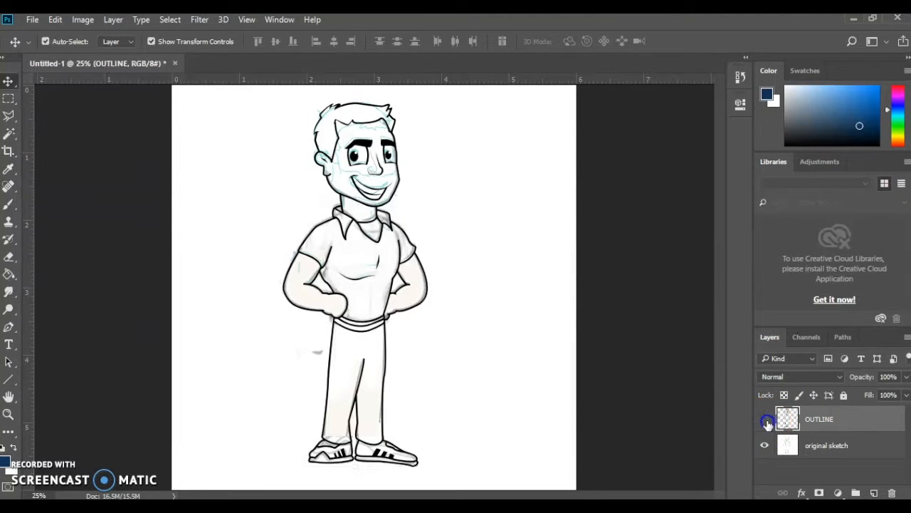
{"action": "left_click", "coordinate": [765, 420]}
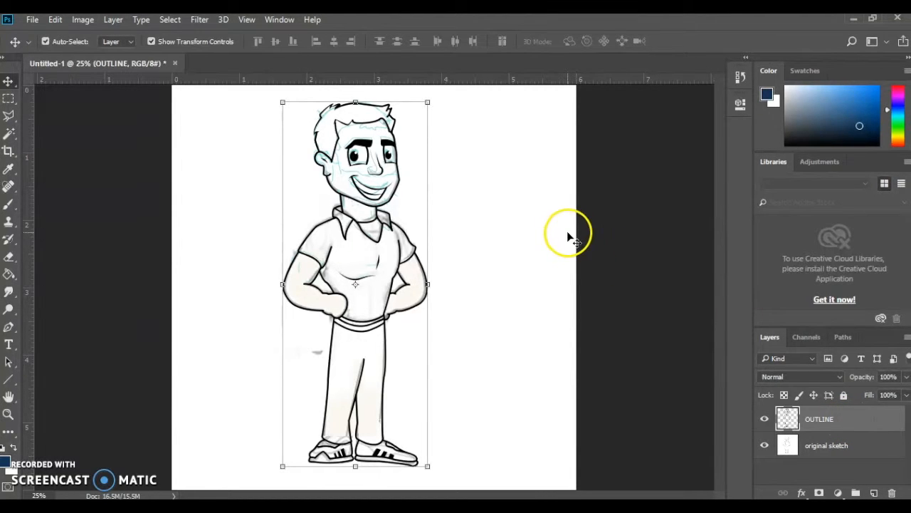
Duplicate the OUTLINE layer in the same document and name the copy Colors
{"action": "right_click", "coordinate": [860, 420]}
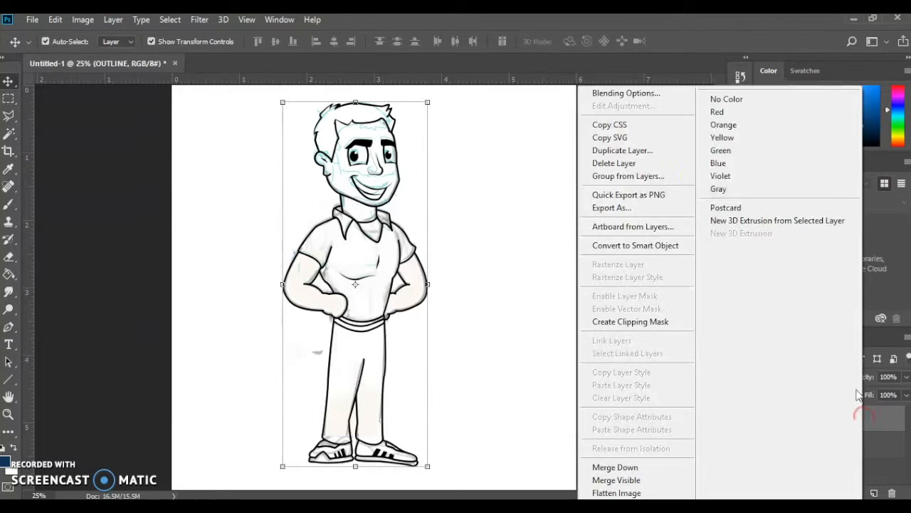
{"action": "left_click", "coordinate": [653, 153]}
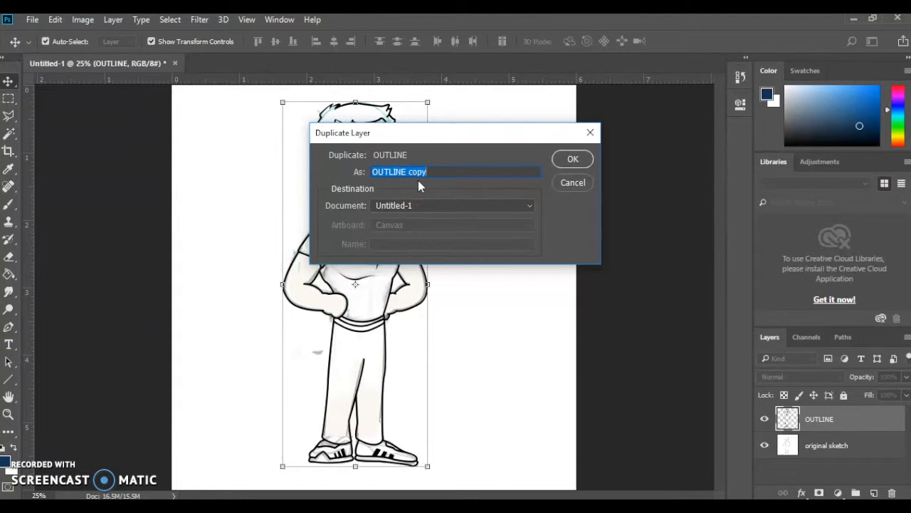
{"action": "type", "text": "Colors"}
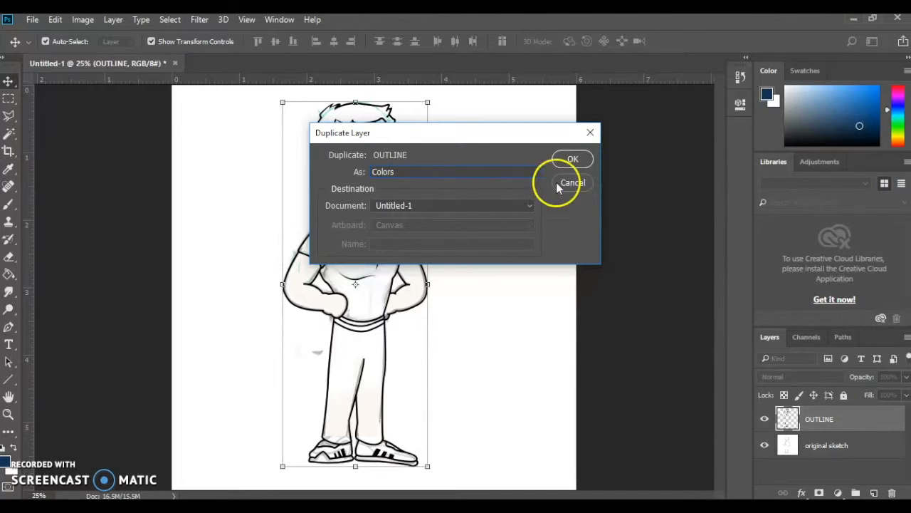
{"action": "left_click", "coordinate": [569, 158]}
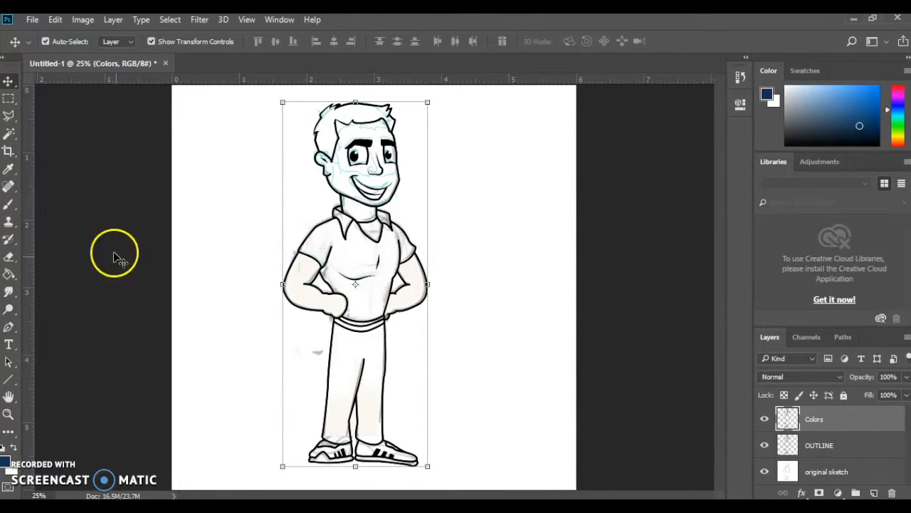
Delete the original sketch layer and move the OUTLINE layer above the Colors layer
{"action": "left_click", "coordinate": [10, 136]}
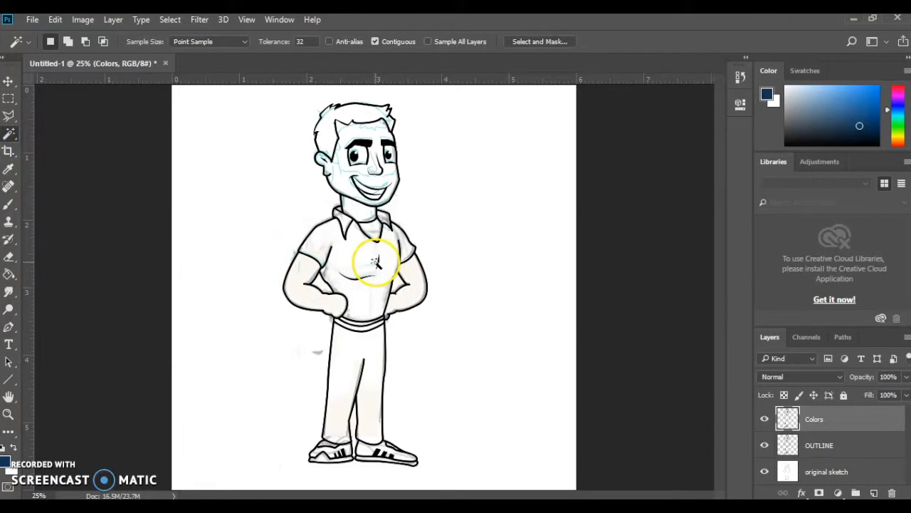
{"action": "left_click", "coordinate": [878, 468]}
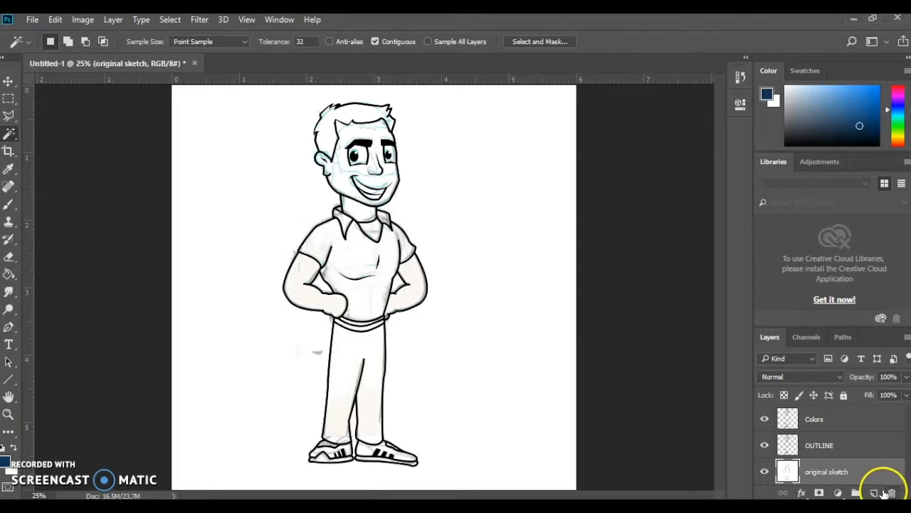
{"action": "left_click", "coordinate": [893, 493]}
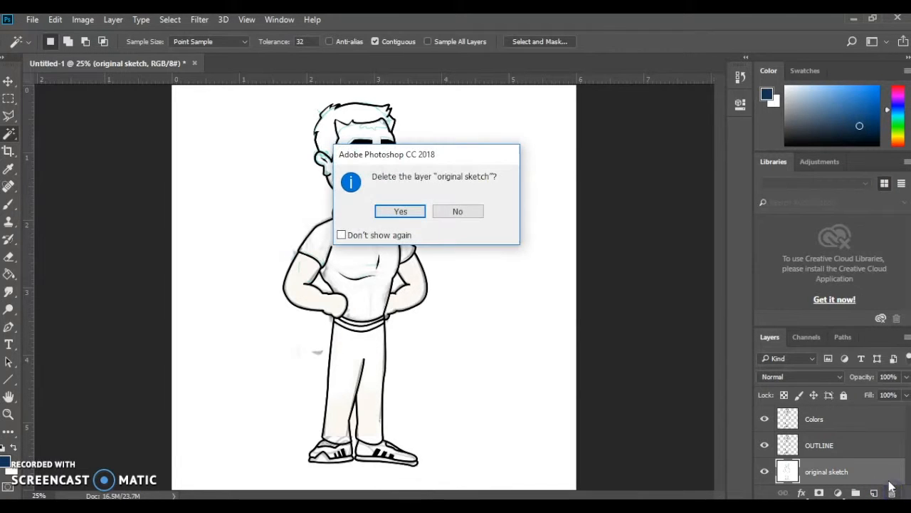
{"action": "left_click", "coordinate": [401, 212]}
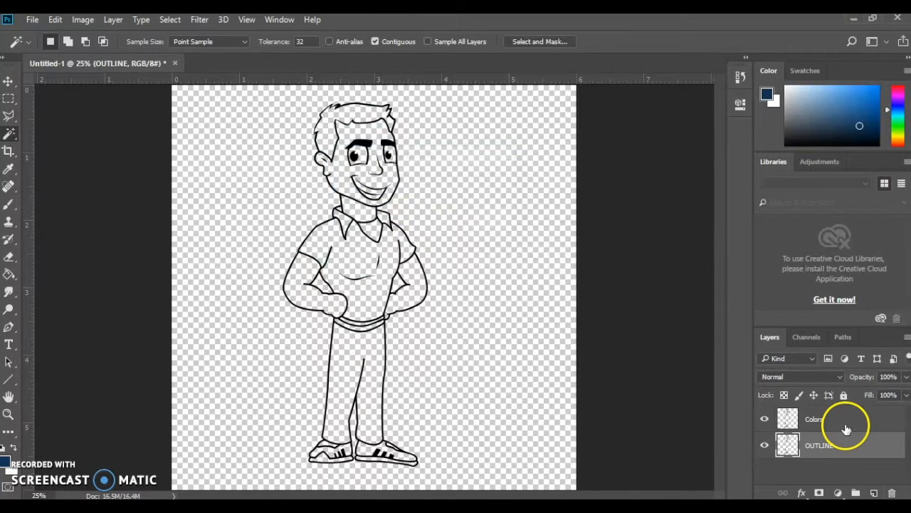
{"action": "left_click_drag", "start_coordinate": [846, 446], "coordinate": [854, 413]}
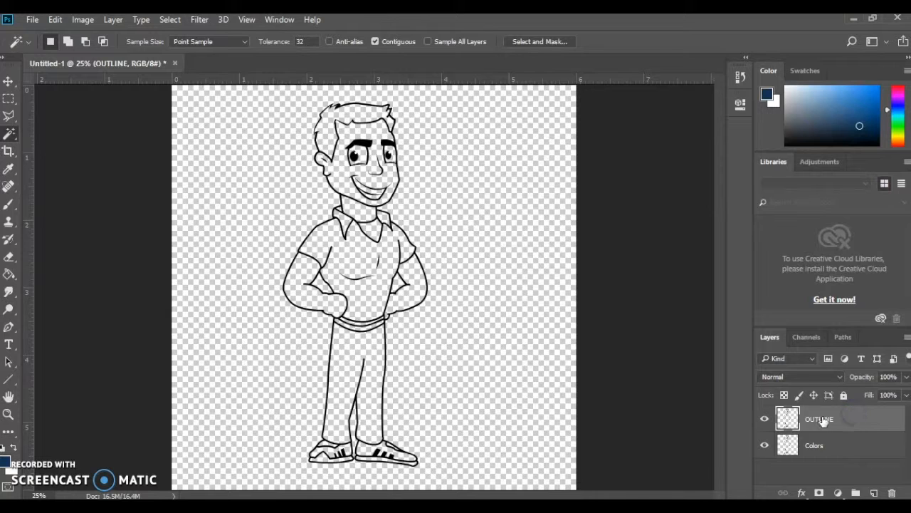
On the Colors layer, select the shirt body with the Magic Wand and fill it with the navy foreground color
{"action": "left_click", "coordinate": [854, 447]}
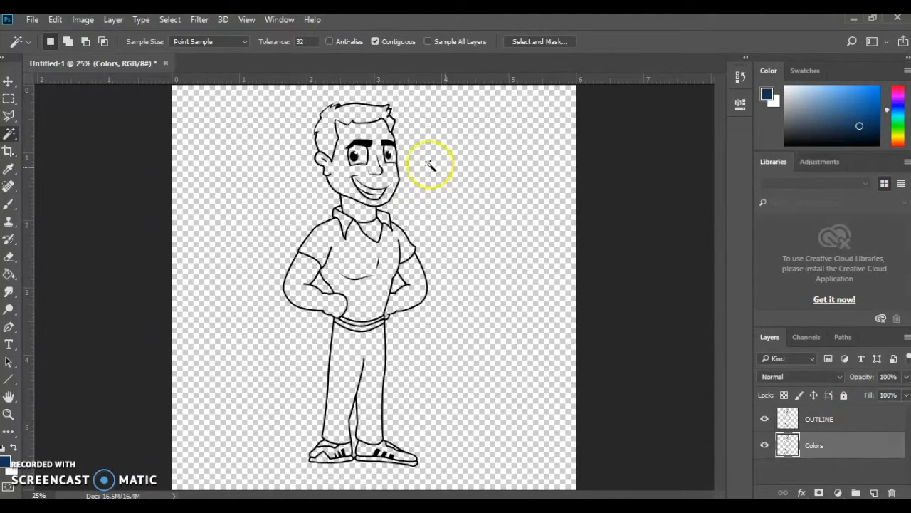
{"action": "left_click", "coordinate": [354, 249]}
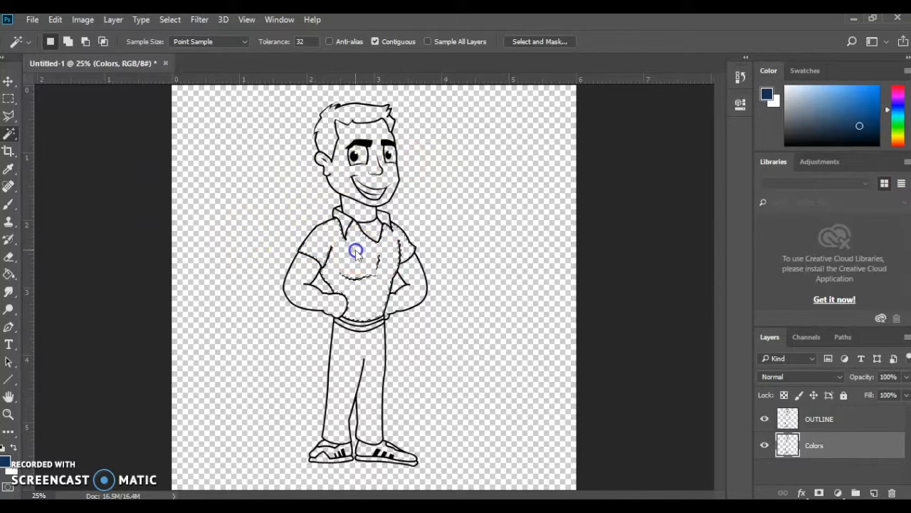
{"action": "left_click", "coordinate": [56, 20]}
{"action": "left_click", "coordinate": [217, 222]}
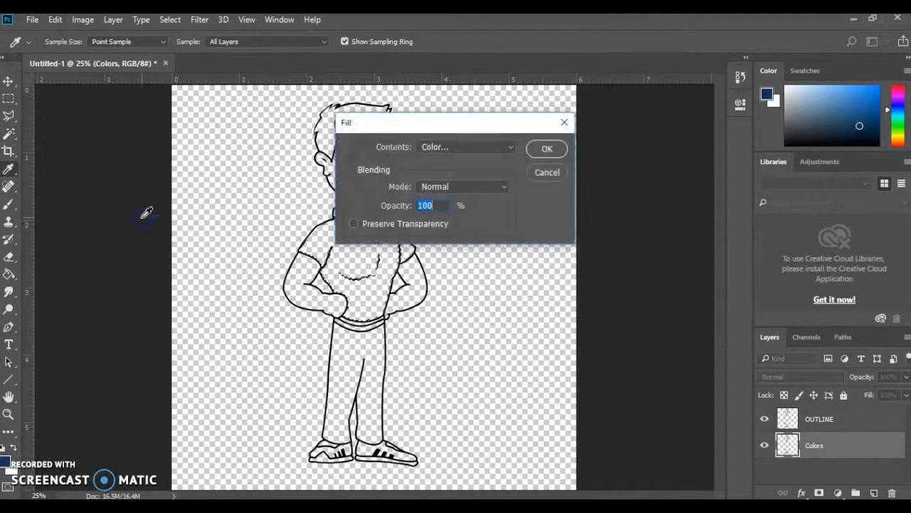
{"action": "left_click", "coordinate": [494, 147]}
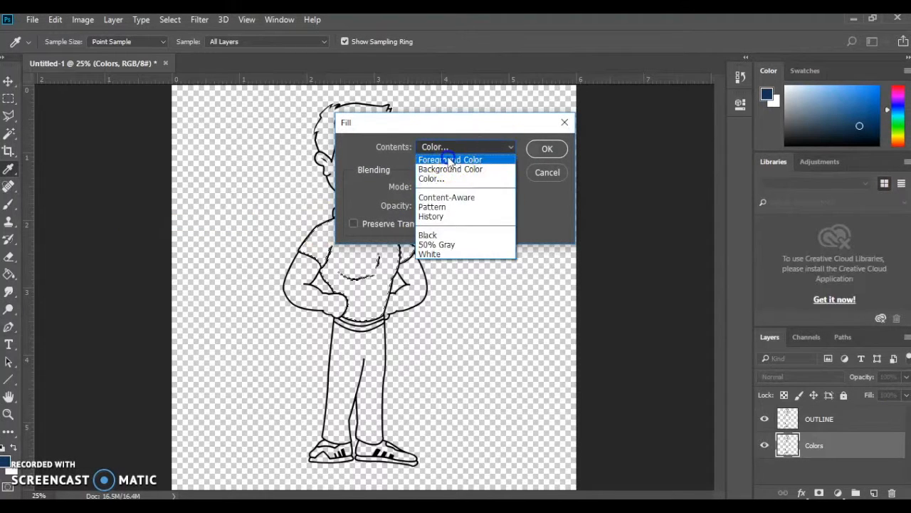
{"action": "left_click", "coordinate": [448, 153]}
{"action": "left_click", "coordinate": [544, 148]}
{"action": "key", "text": "w"}
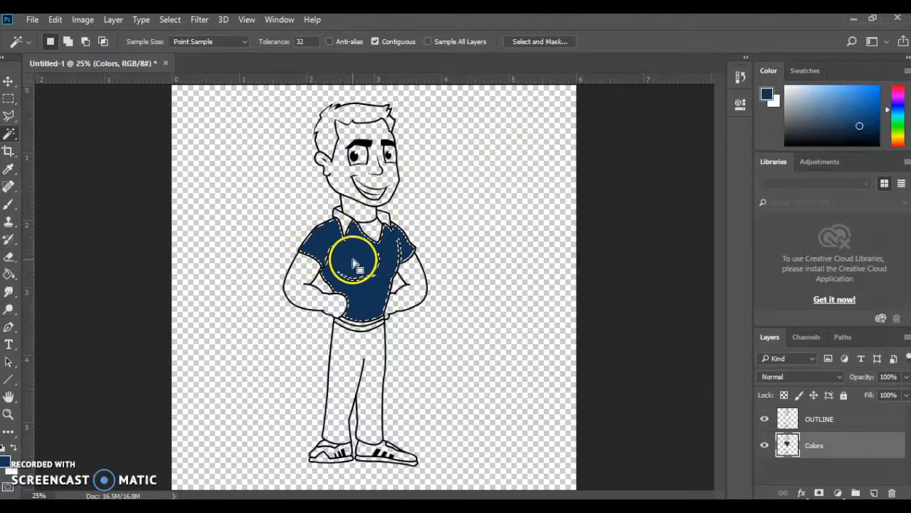
Stroke the shirt selection with a 5 px centered navy line and deselect it
{"action": "left_click", "coordinate": [55, 20]}
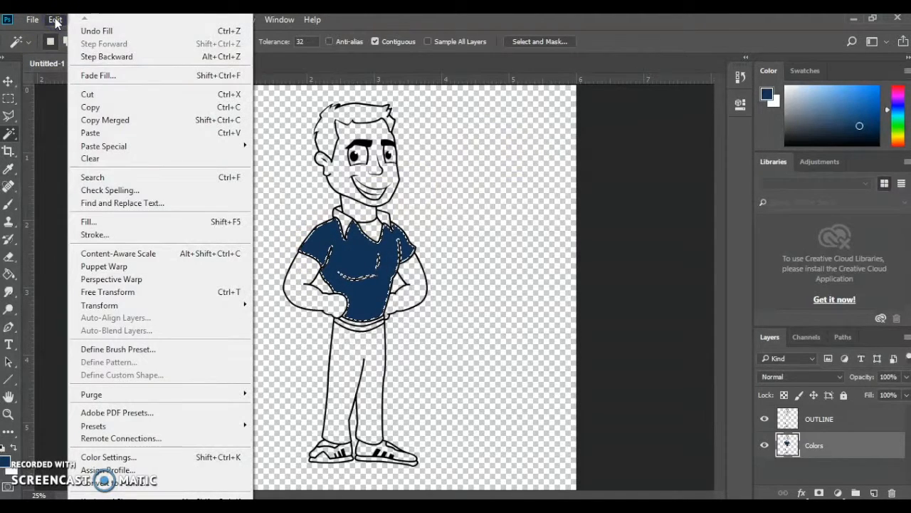
{"action": "left_click", "coordinate": [146, 235]}
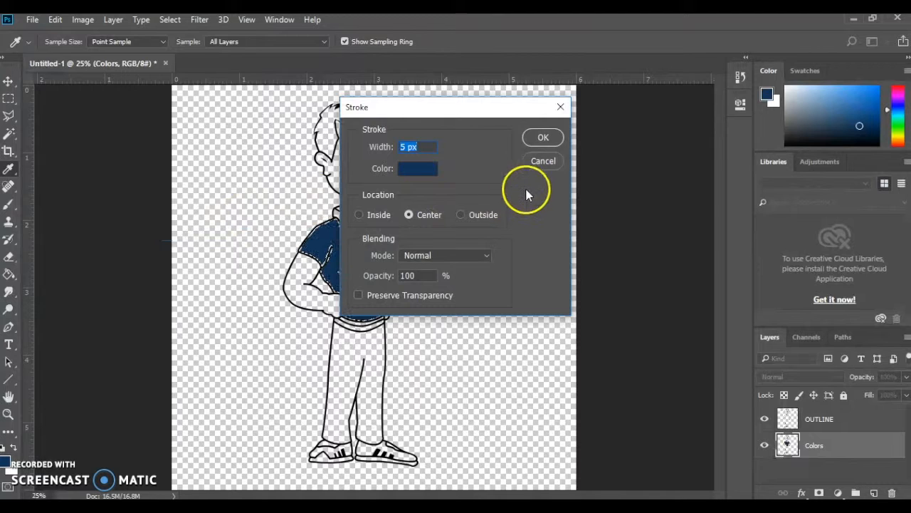
{"action": "left_click", "coordinate": [539, 148]}
{"action": "key", "text": "w"}
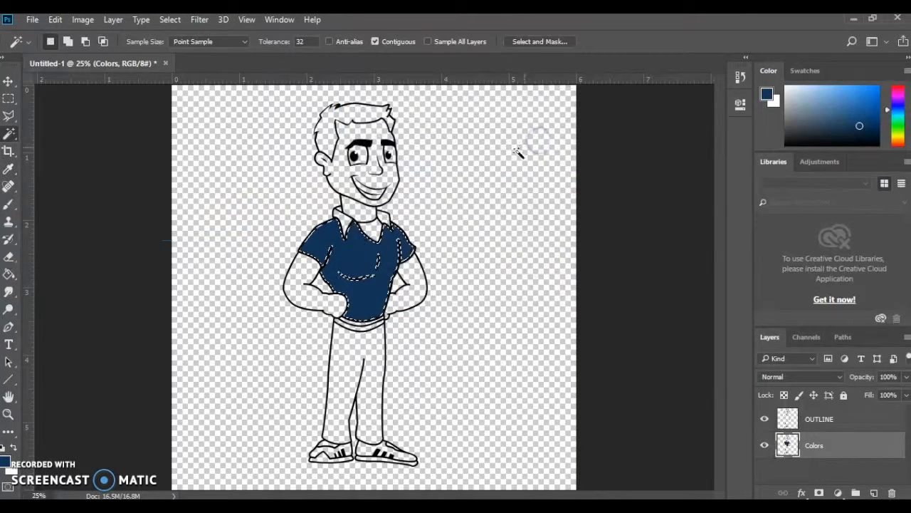
{"action": "key", "text": "ctrl+d"}
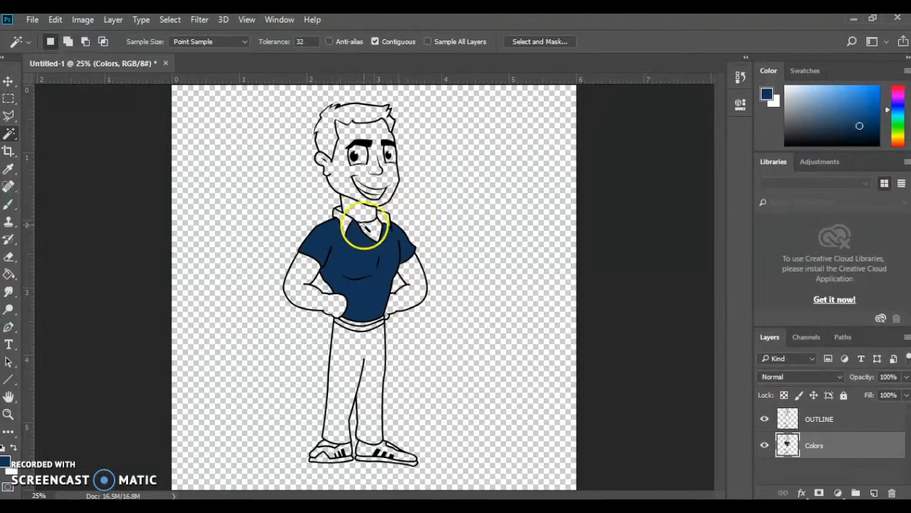
Select the face area and set the foreground color to the skin tone fbd299
{"action": "key", "text": "i"}
{"action": "left_click", "coordinate": [7, 456]}
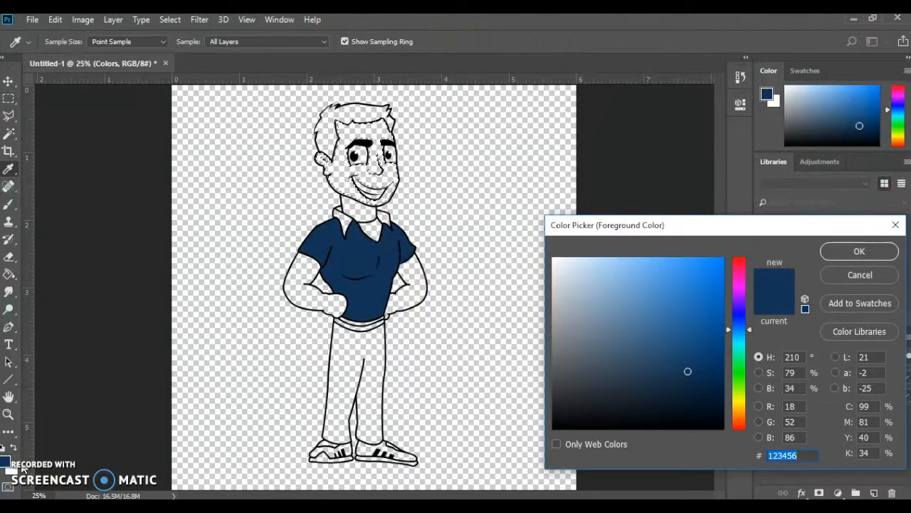
{"action": "left_click", "coordinate": [738, 413]}
{"action": "mouse_move", "coordinate": [660, 278]}
{"action": "left_mouse_down"}
{"action": "mouse_move", "coordinate": [633, 279]}
{"action": "mouse_move", "coordinate": [623, 261]}
{"action": "left_mouse_up"}
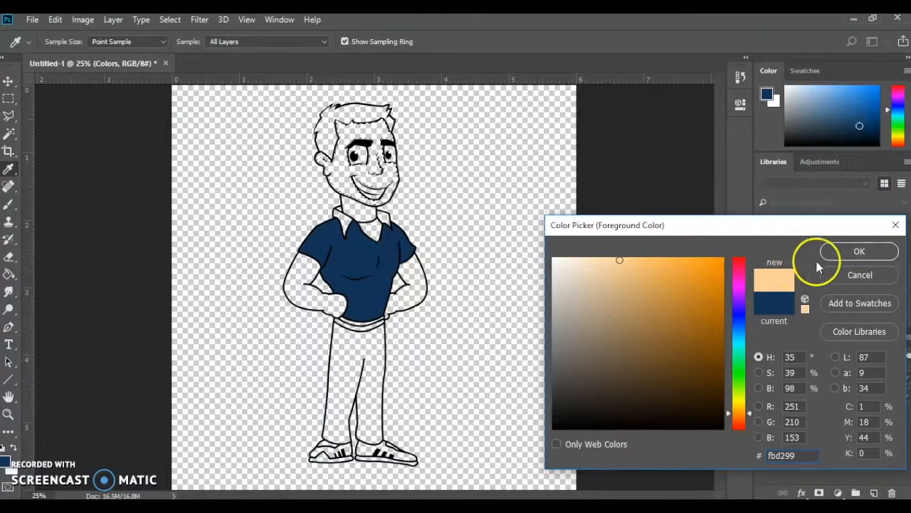
{"action": "left_click", "coordinate": [847, 256]}
{"action": "key", "text": "w"}
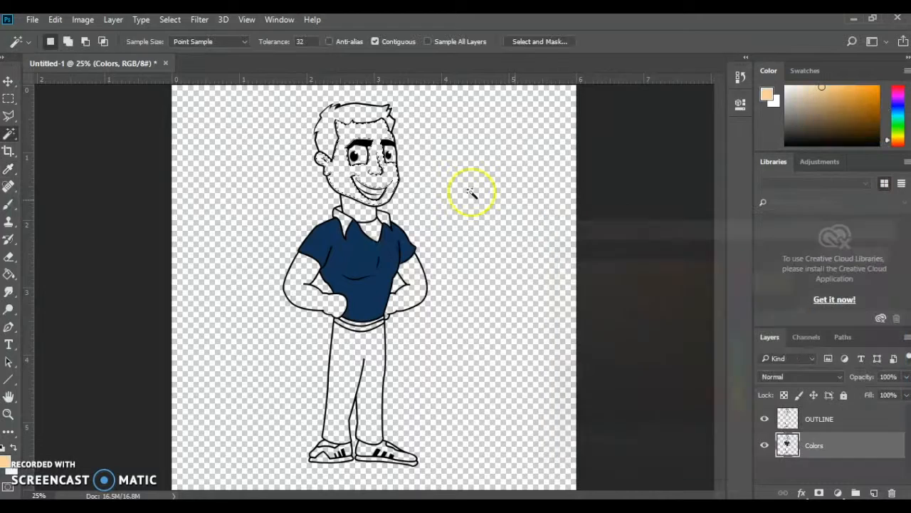
Fill the face selection with the foreground skin tone, add a 5 px centered stroke in the same color, and deselect
{"action": "left_click", "coordinate": [55, 19]}
{"action": "left_click", "coordinate": [114, 221]}
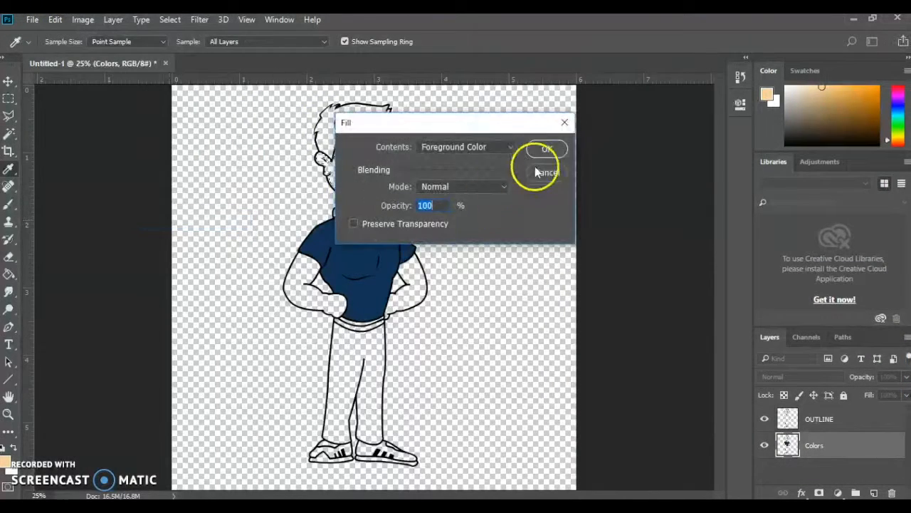
{"action": "left_click", "coordinate": [546, 148]}
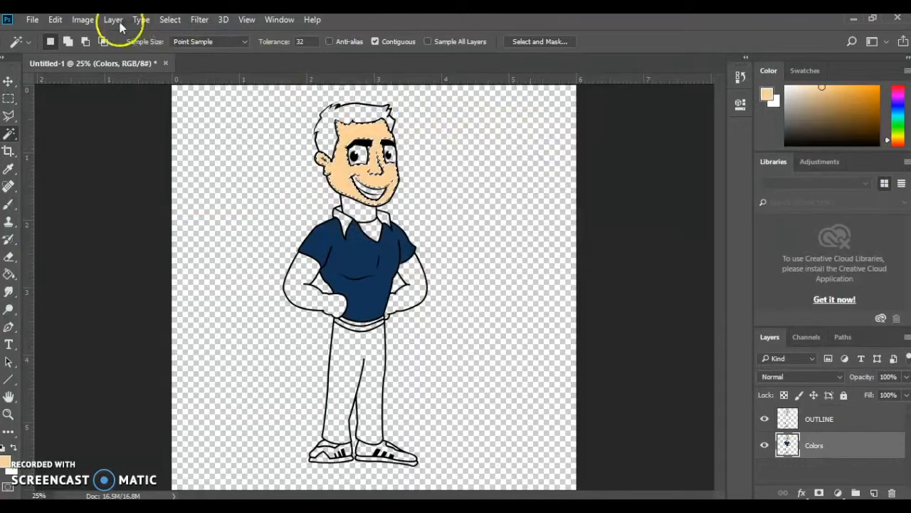
{"action": "left_click", "coordinate": [55, 19]}
{"action": "left_click", "coordinate": [107, 232]}
{"action": "left_click", "coordinate": [539, 142]}
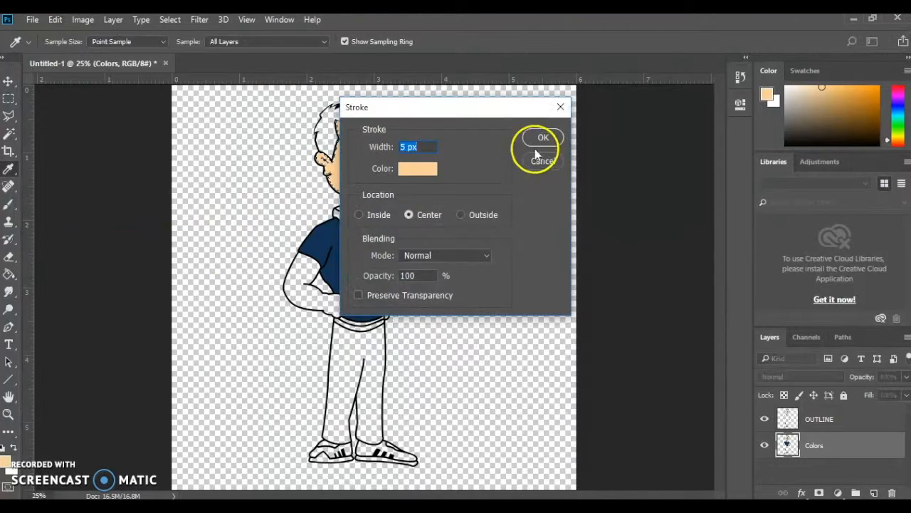
{"action": "key", "text": "w"}
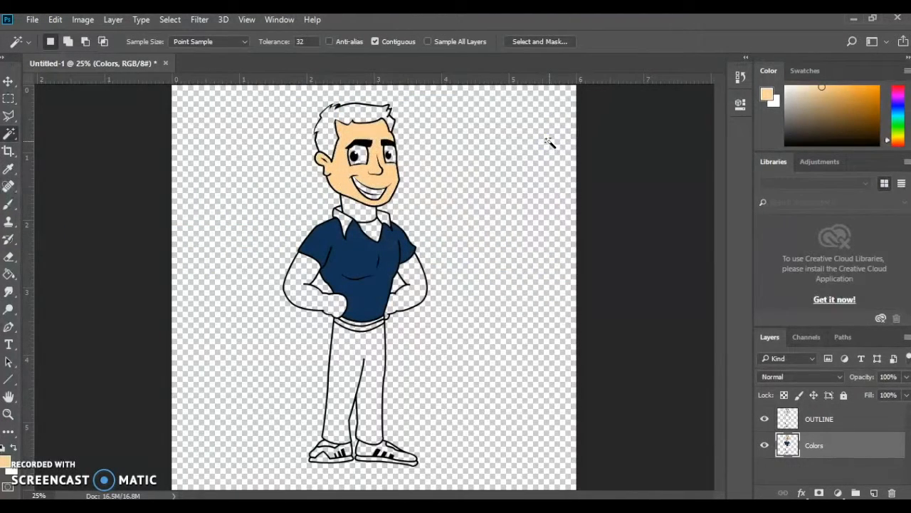
Change the foreground skin tone to a paler shade and shift its hue slightly toward red
{"action": "key", "text": "ctrl+plus"}
{"action": "key", "text": "ctrl+plus"}
{"action": "scroll", "coordinate": [459, 267], "scroll_direction": "up", "scroll_amount": 5}
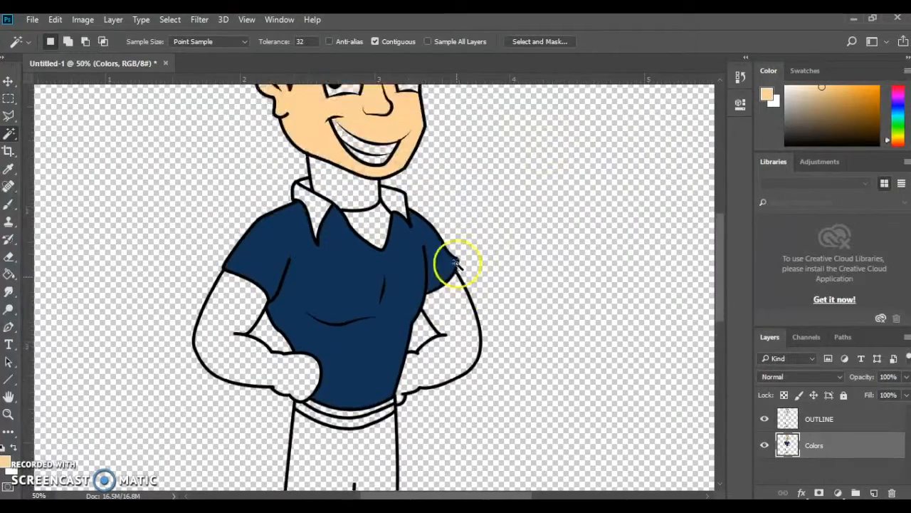
{"action": "left_click", "coordinate": [7, 461]}
{"action": "left_click_drag", "start_coordinate": [612, 260], "coordinate": [604, 259]}
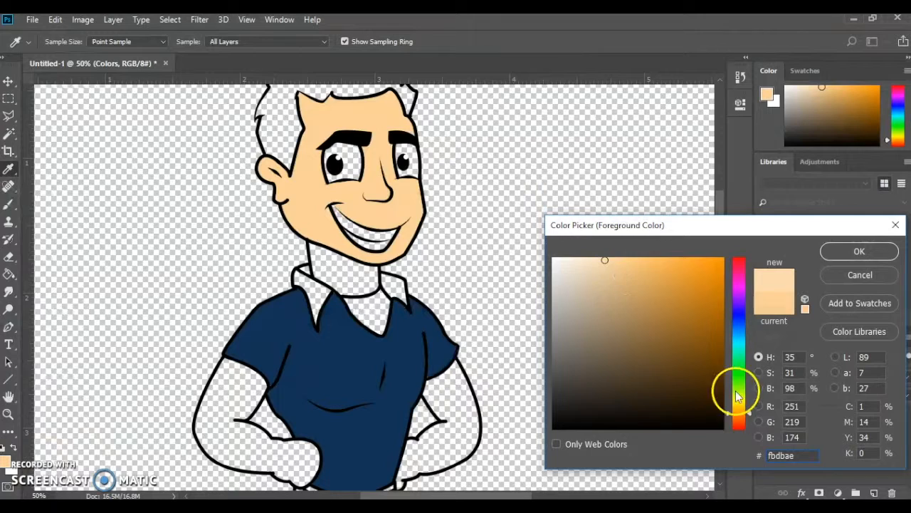
{"action": "left_click", "coordinate": [737, 416]}
{"action": "left_click", "coordinate": [842, 256]}
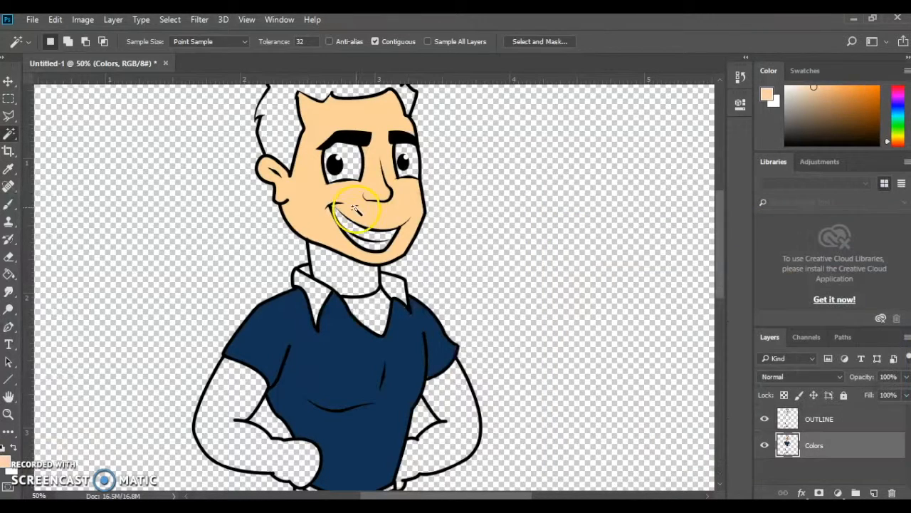
Reselect the face on the Colors layer and refill it with the paler foreground skin tone
{"action": "left_click", "coordinate": [307, 191]}
{"action": "left_click", "coordinate": [55, 20]}
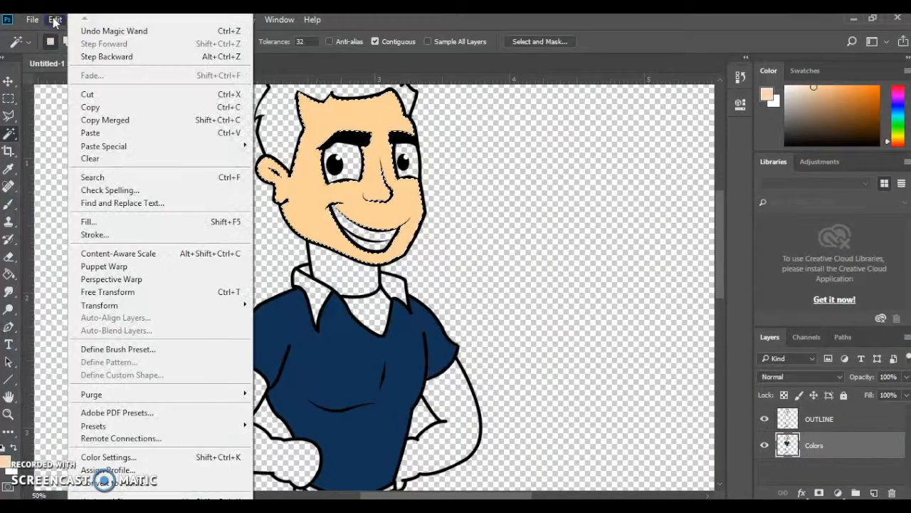
{"action": "left_click", "coordinate": [89, 221]}
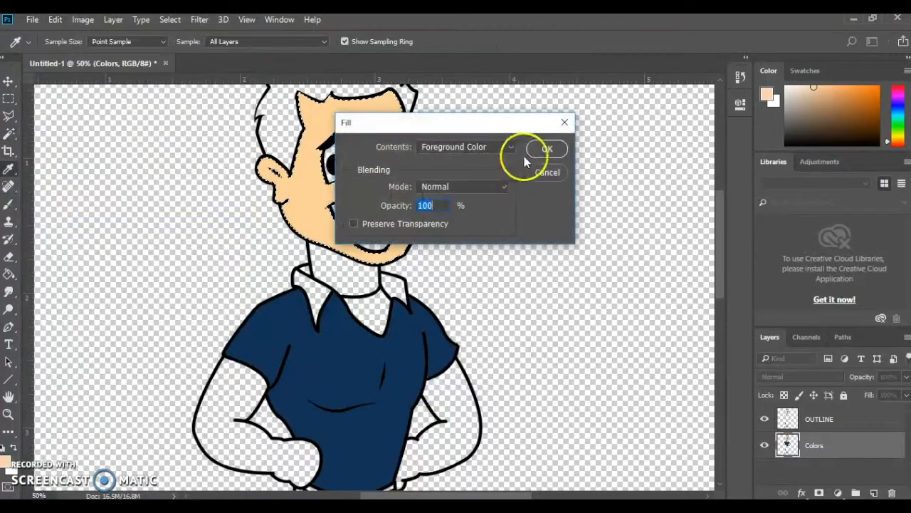
{"action": "left_click", "coordinate": [554, 150]}
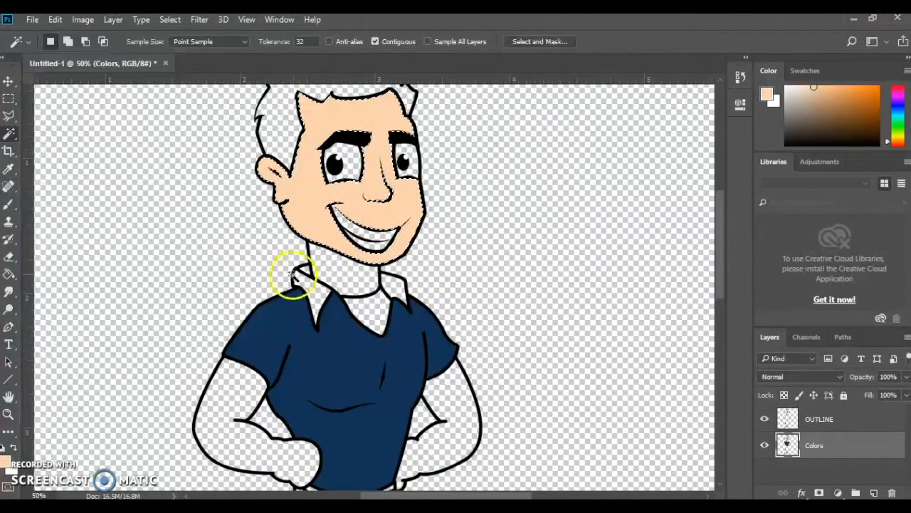
Select the neck, fill it with the foreground skin tone, and add a 5 px centered stroke in the same color
{"action": "left_click", "coordinate": [330, 272]}
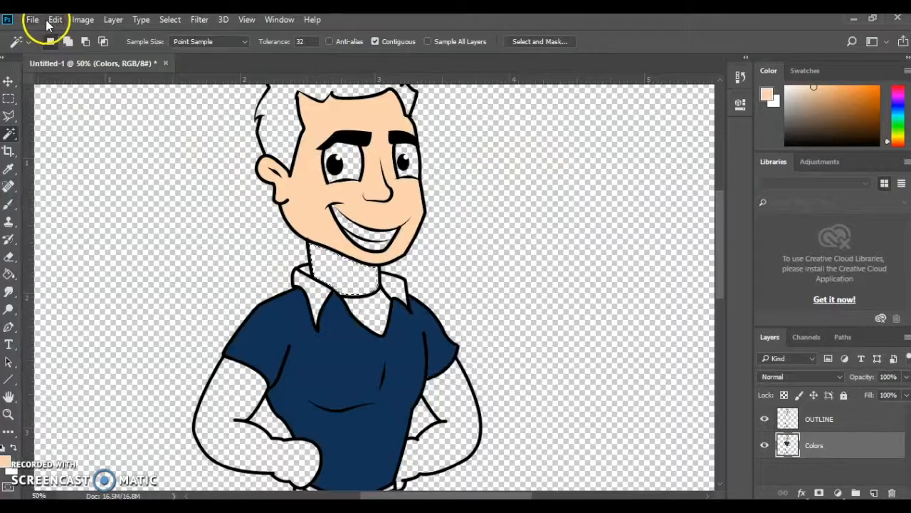
{"action": "left_click", "coordinate": [55, 20]}
{"action": "left_click", "coordinate": [128, 221]}
{"action": "left_click", "coordinate": [561, 149]}
{"action": "left_click", "coordinate": [55, 20]}
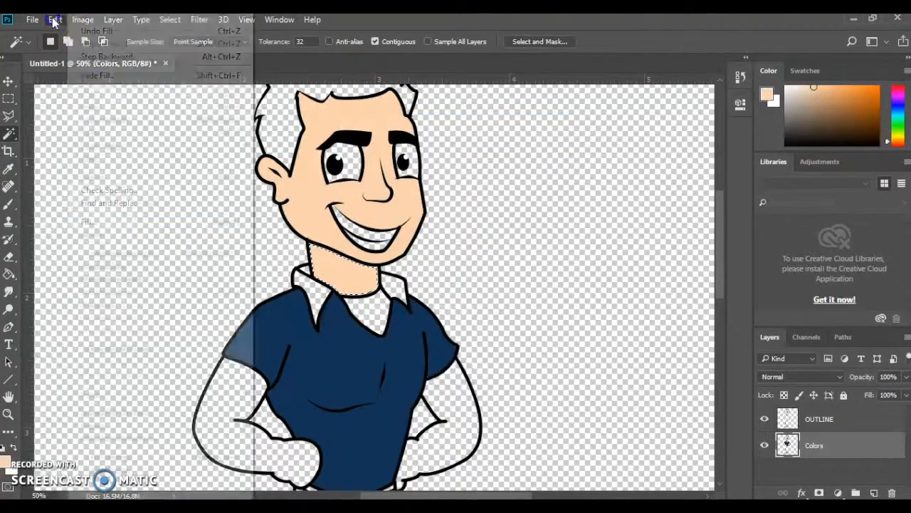
{"action": "left_click", "coordinate": [132, 235]}
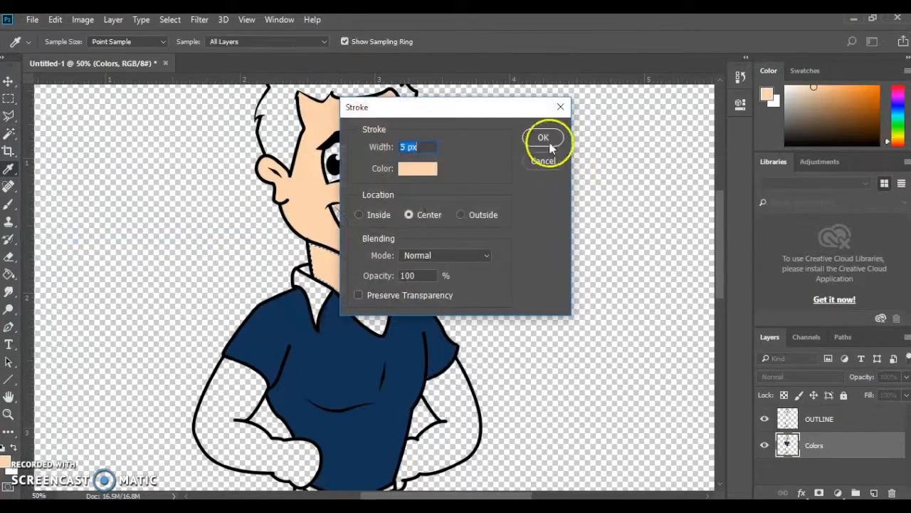
{"action": "left_click", "coordinate": [546, 143]}
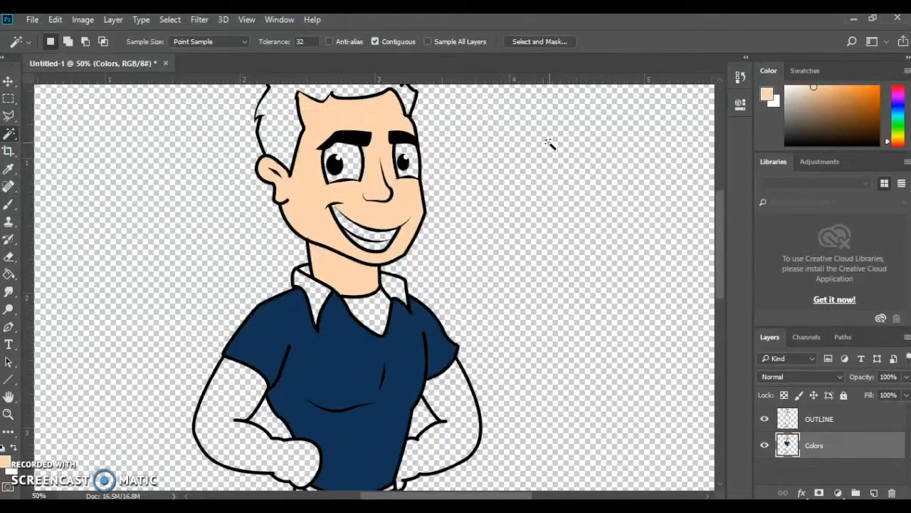
{"action": "key", "text": "ctrl+minus"}
{"action": "key", "text": "ctrl+minus"}
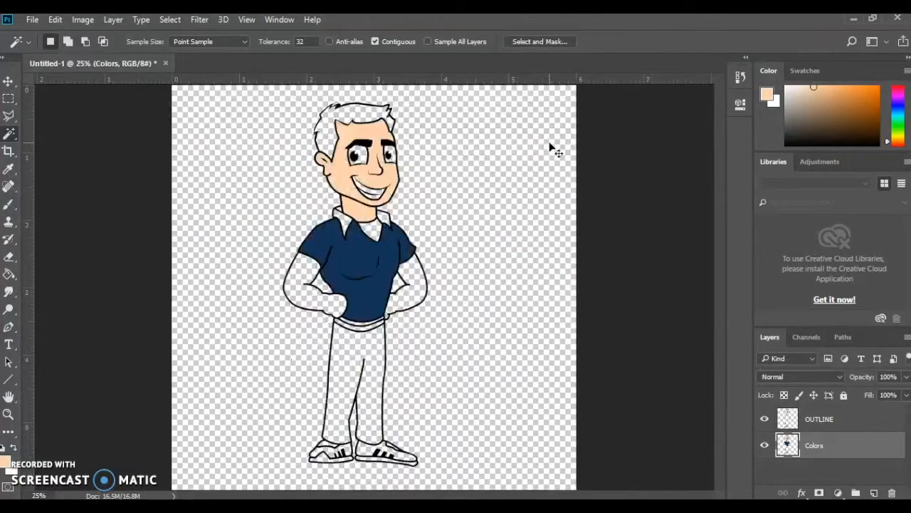